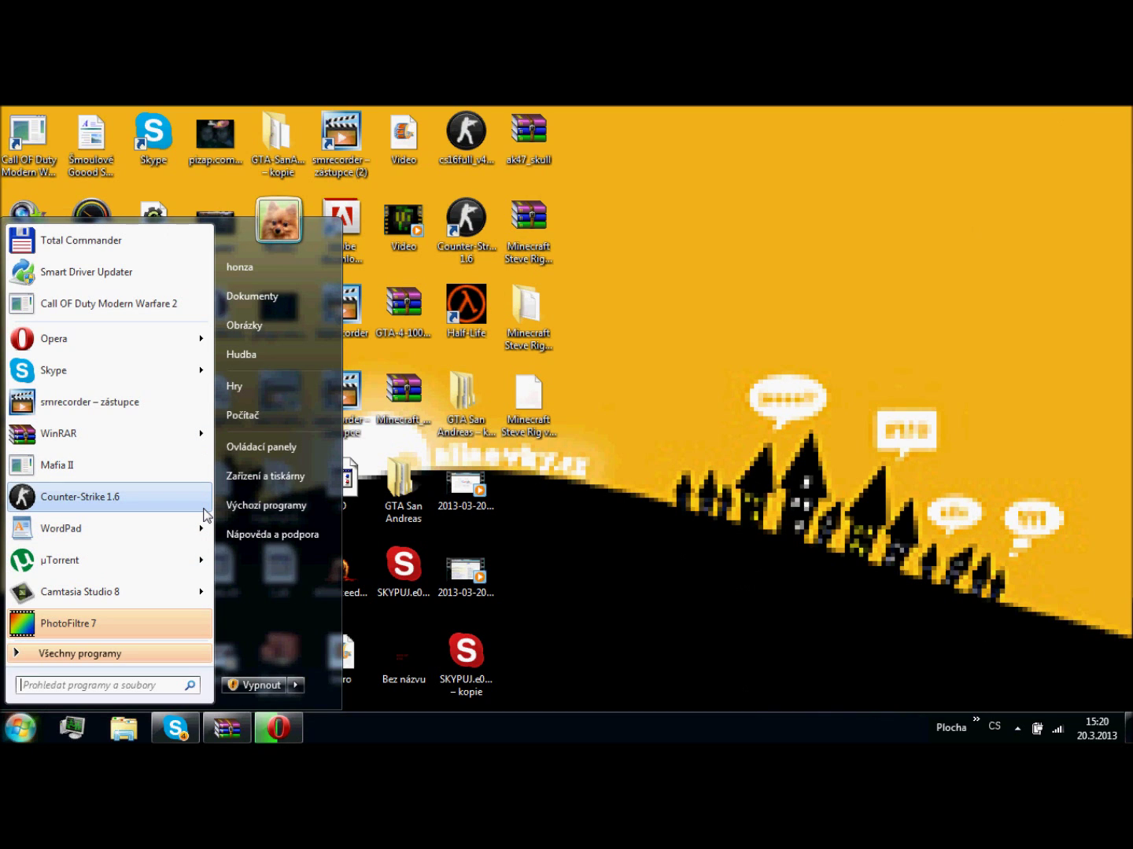
# - Search the installed programs for "windows live movie maker" and launch Windows Live Movie Maker
pyautogui.write('windwos live movie maker')
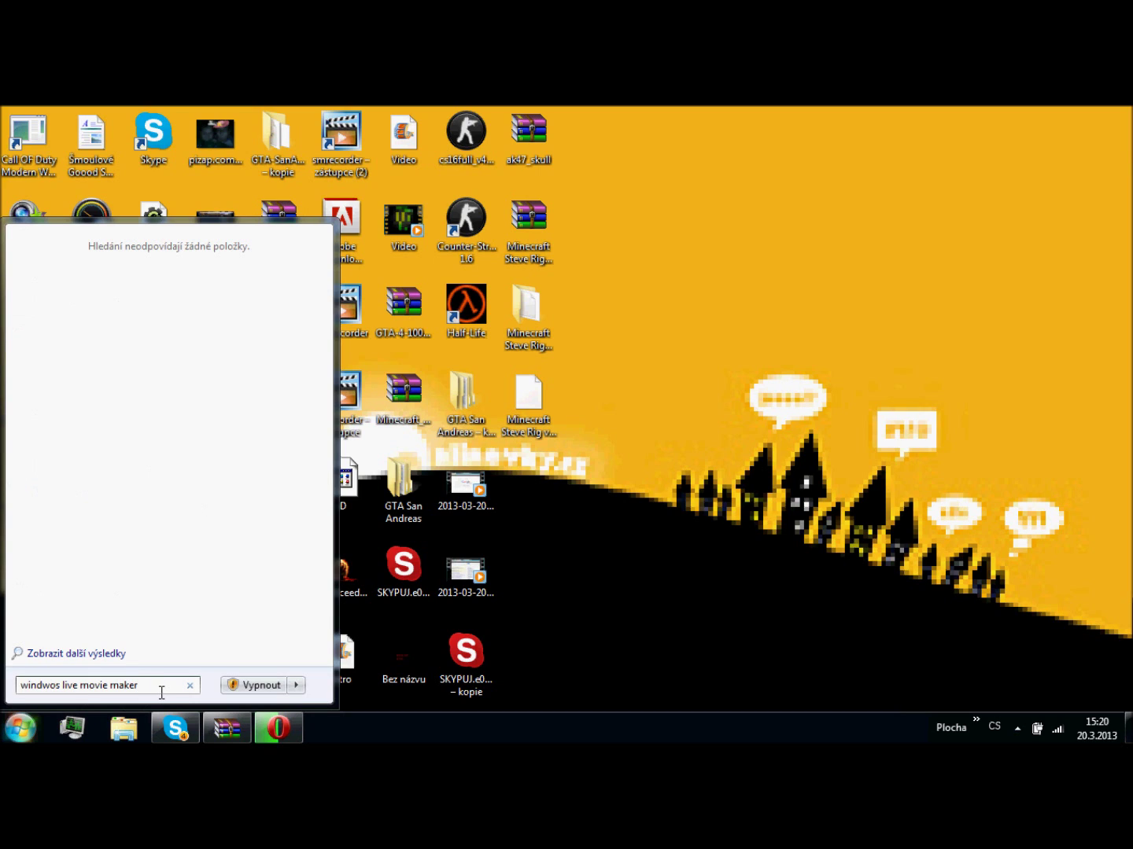
pyautogui.doubleClick(50, 695)
pyautogui.press('BackSpace')
pyautogui.write('windwos')
pyautogui.doubleClick(47, 688)
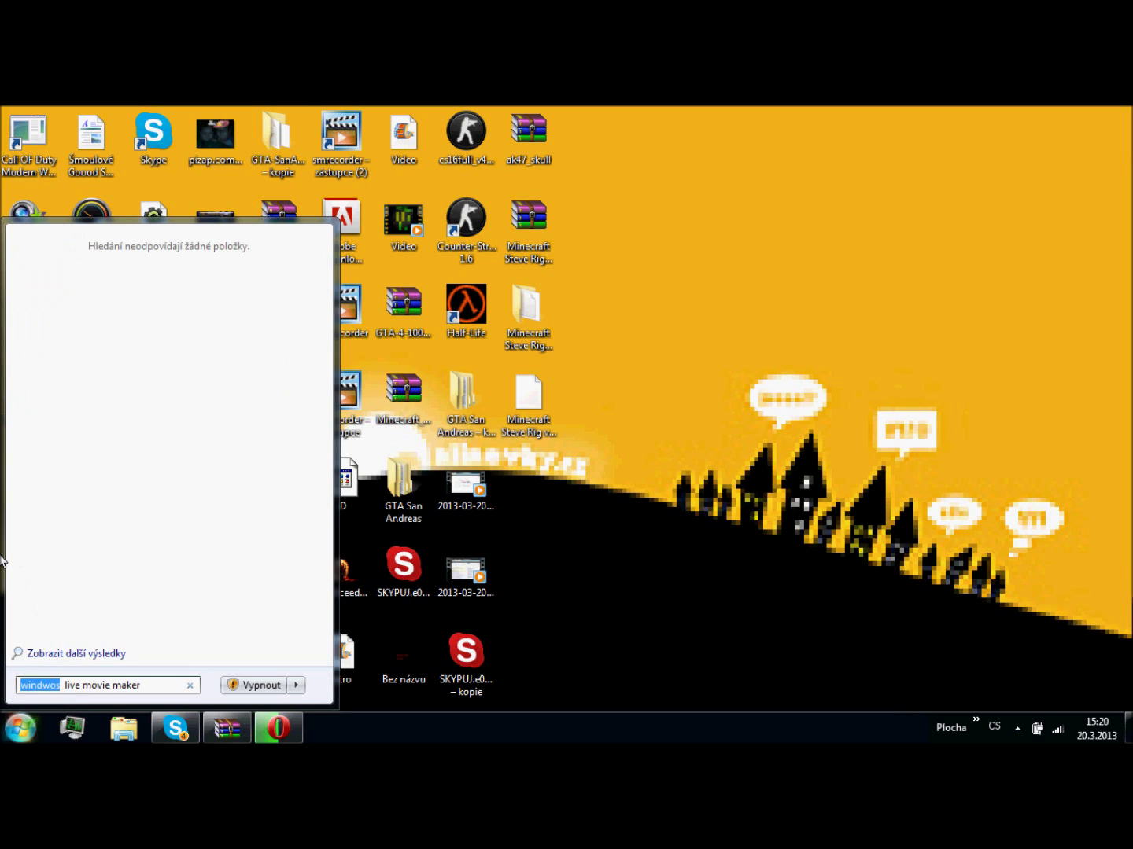
pyautogui.write('windows')
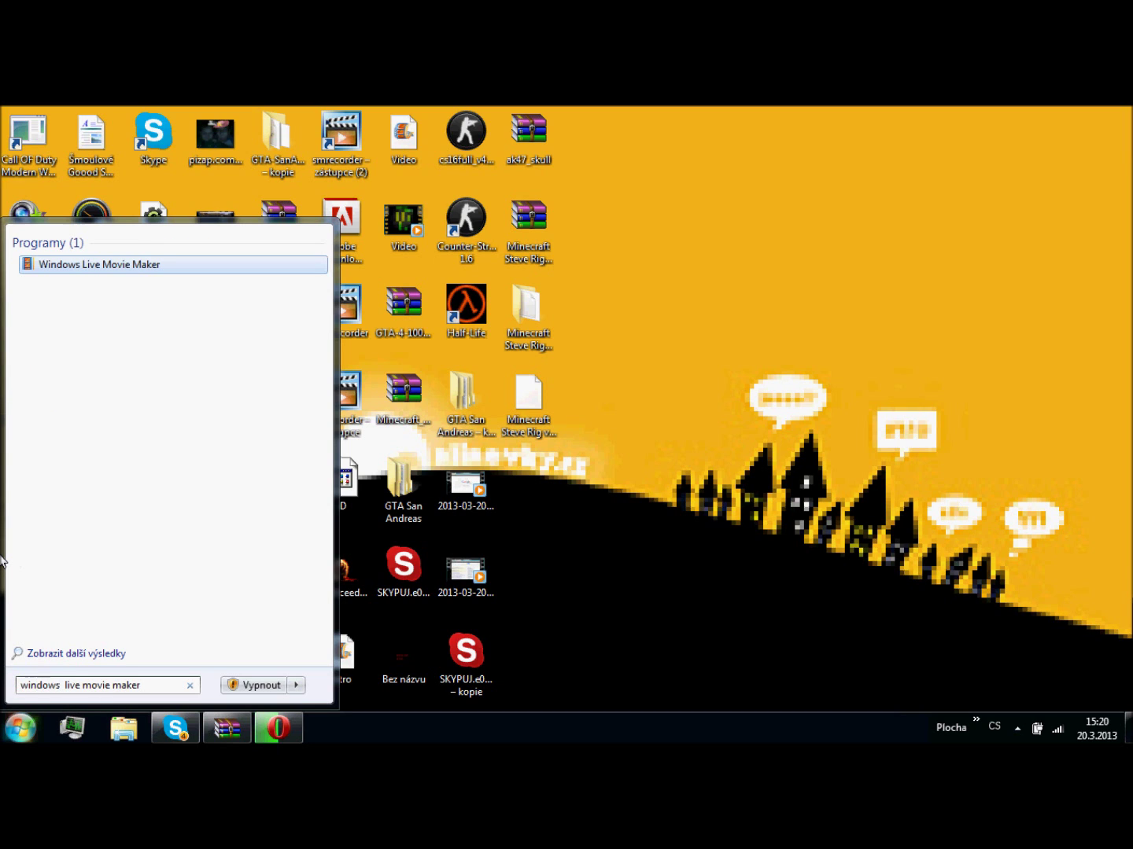
pyautogui.click(159, 264)
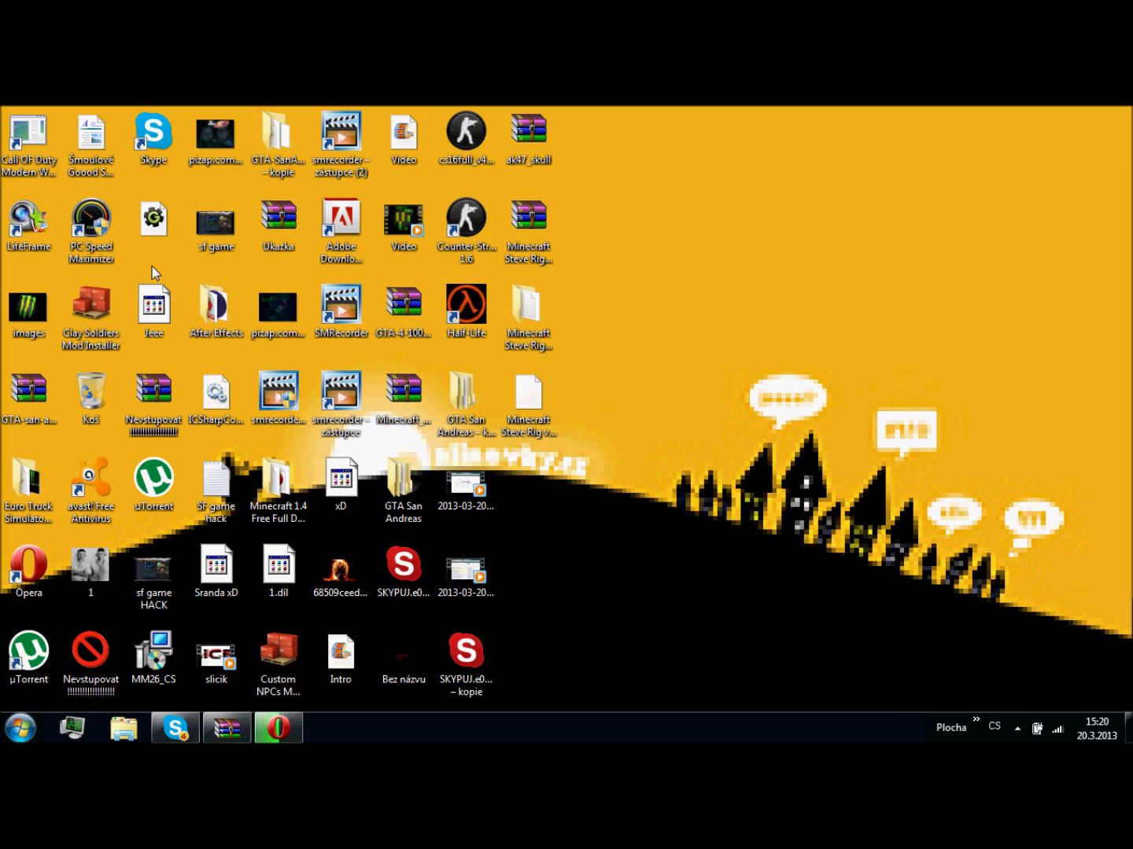
pyautogui.doubleClick(274, 409)
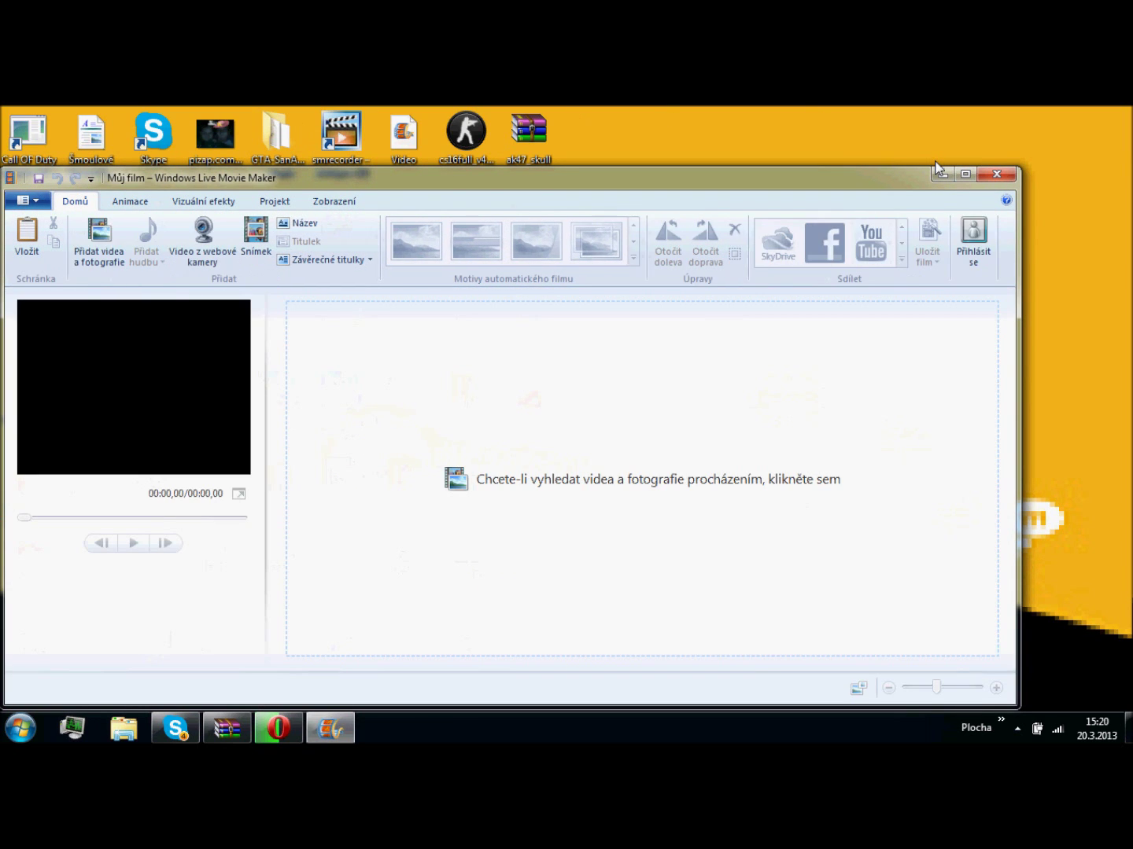
pyautogui.click(972, 180)
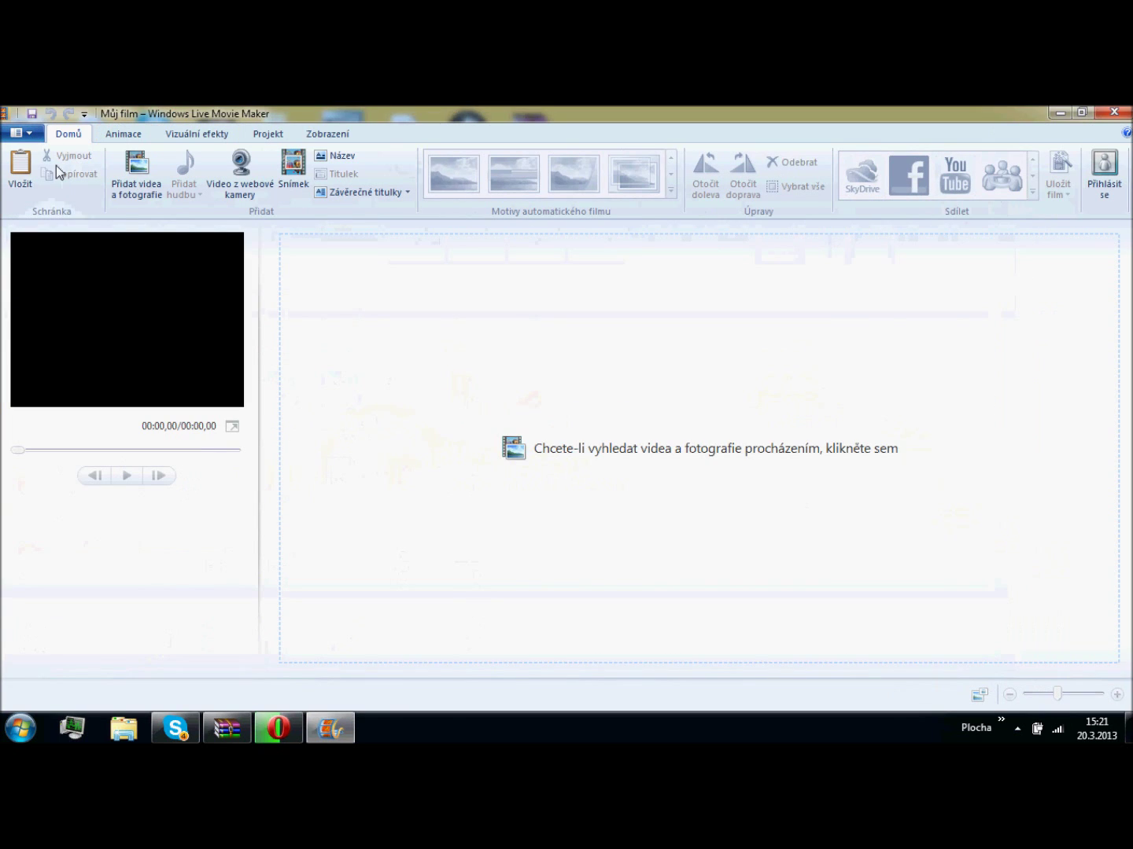
pyautogui.click(22, 138)
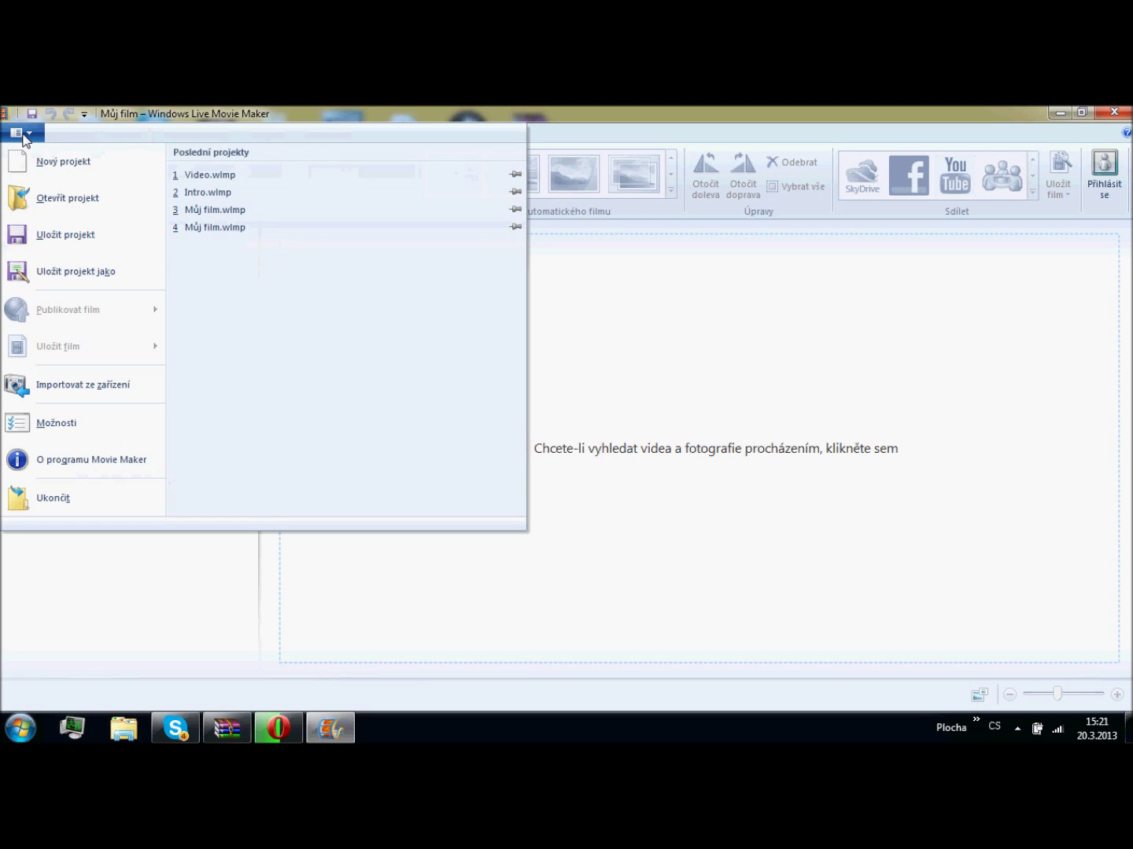
pyautogui.click(22, 138)
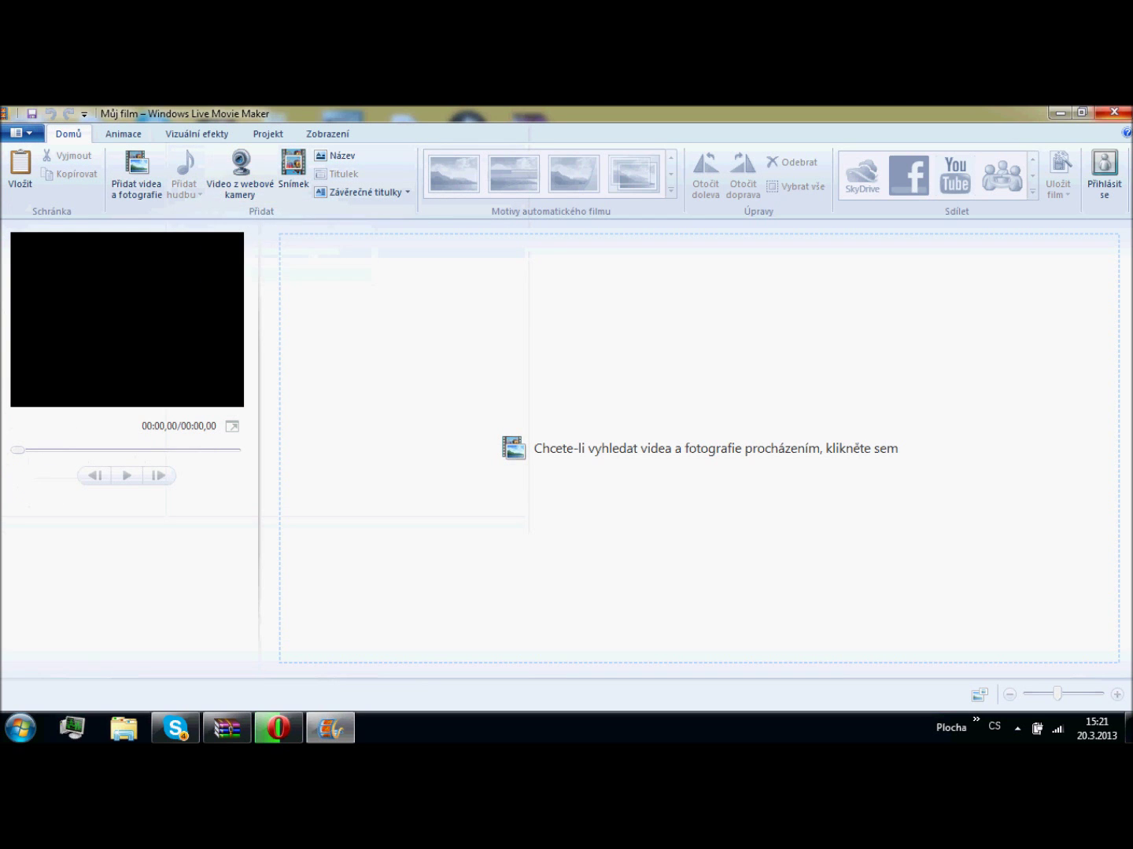
pyautogui.click(1081, 112)
# - Place the Movie Maker window beside the desktop icons and add the desktop picture "images" to the storyboard twice
pyautogui.moveTo(479, 176); pyautogui.dragTo(678, 114)
pyautogui.moveTo(28, 310); pyautogui.dragTo(837, 406)
pyautogui.moveTo(28, 314); pyautogui.dragTo(775, 345)
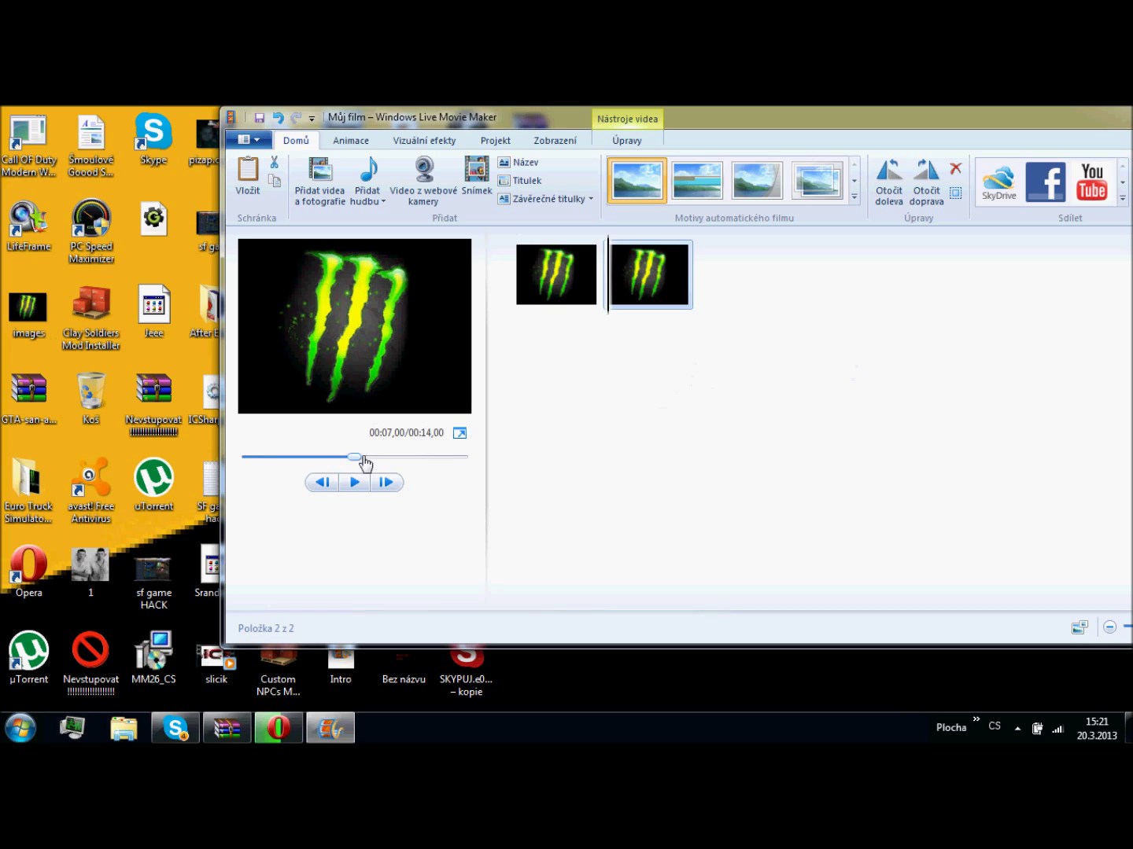
# - Rewind to the start of the movie and add a caption reading "Tutoriály" to the first picture
pyautogui.moveTo(355, 456); pyautogui.dragTo(200, 460)
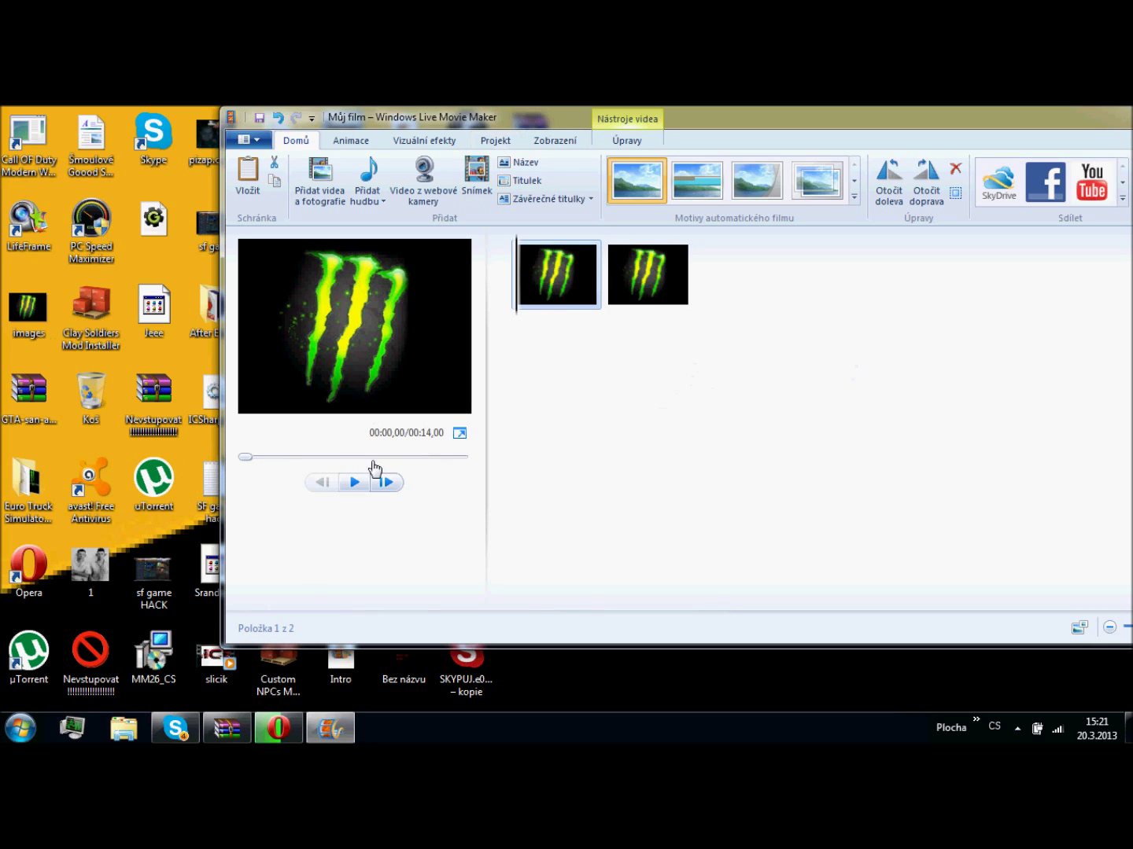
pyautogui.click(527, 180)
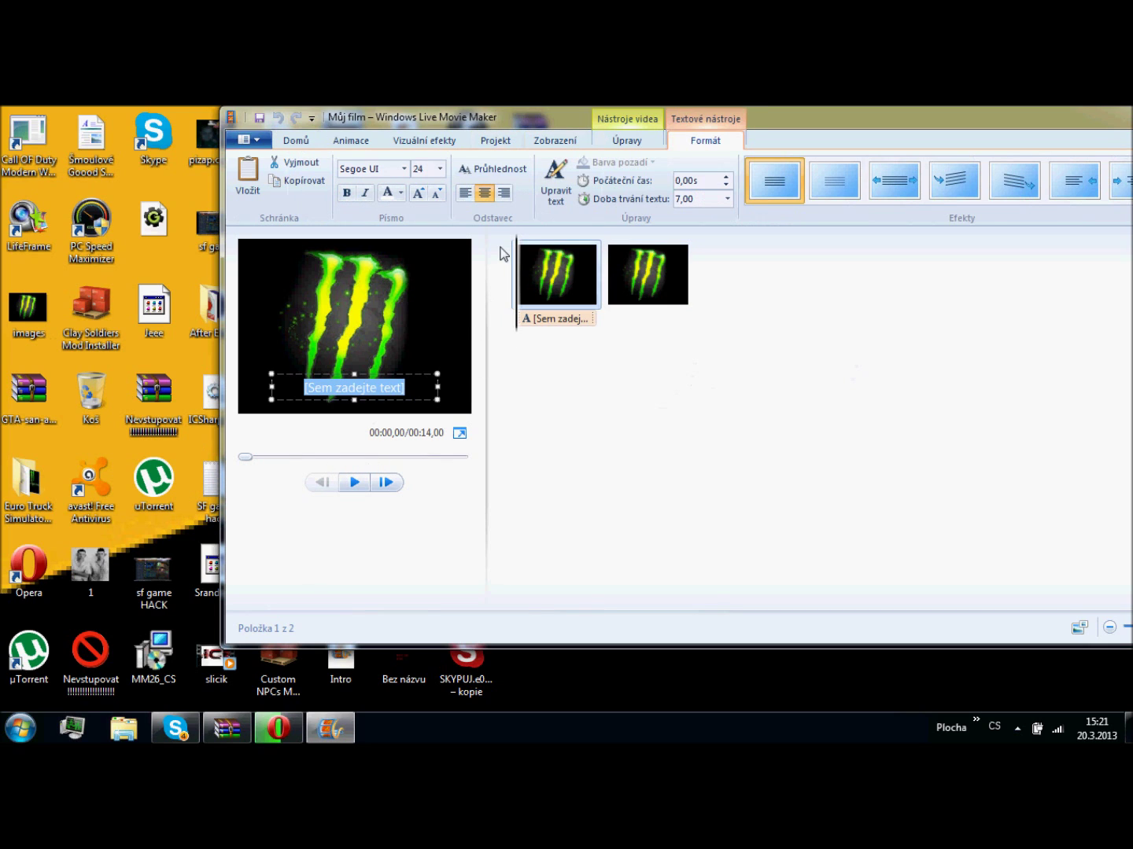
pyautogui.press('BackSpace')
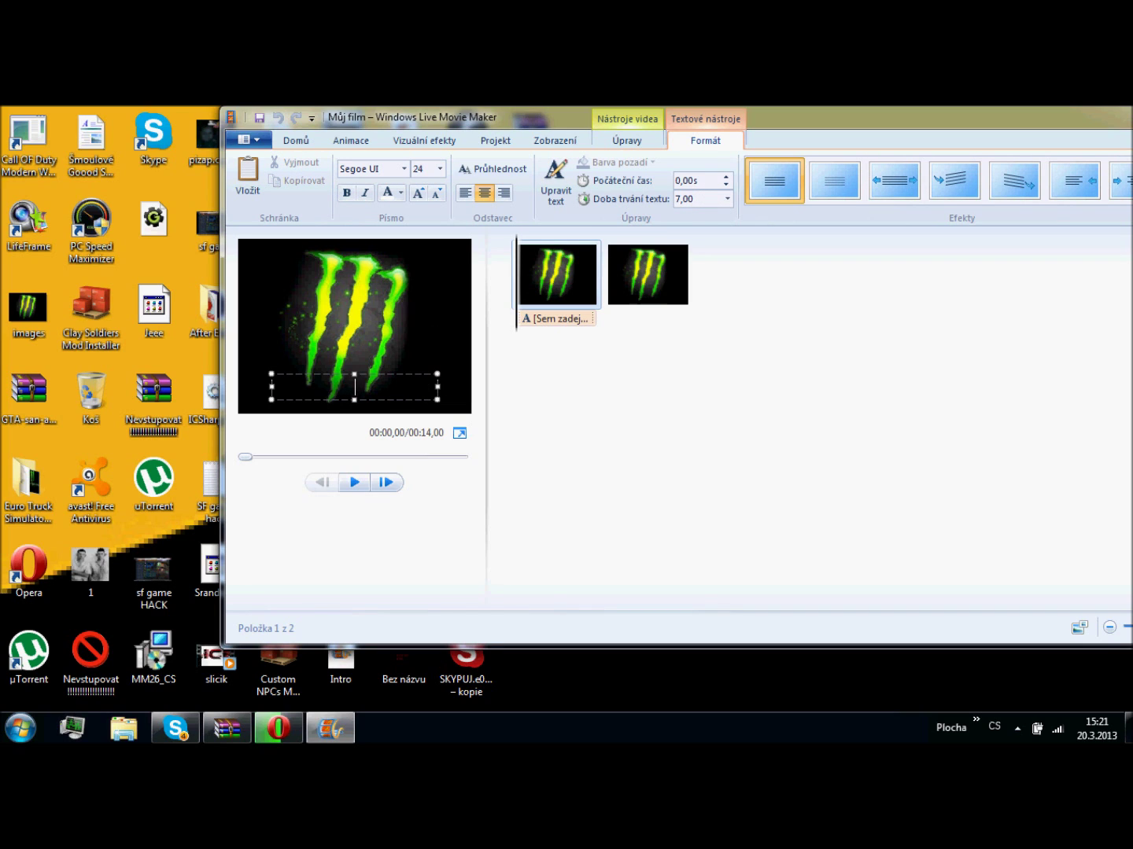
pyautogui.write('Tot')
pyautogui.write('utor')
pyautogui.write('i')
pyautogui.write('ály')
pyautogui.click(395, 322)
pyautogui.click(358, 386)
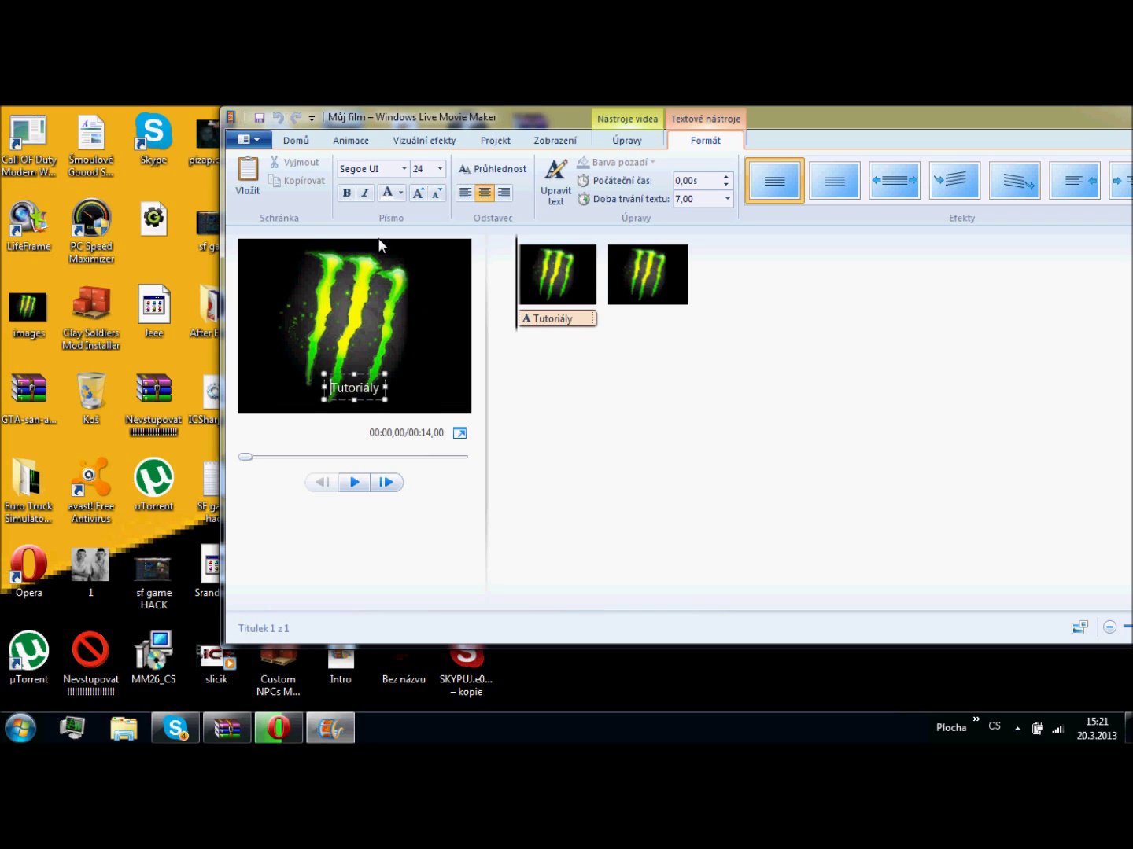
# - Format the "Tutoriály" caption in Trajan Pro at size 48 and stretch its text box across most of the picture
pyautogui.click(405, 170)
pyautogui.moveTo(485, 491); pyautogui.dragTo(470, 571)
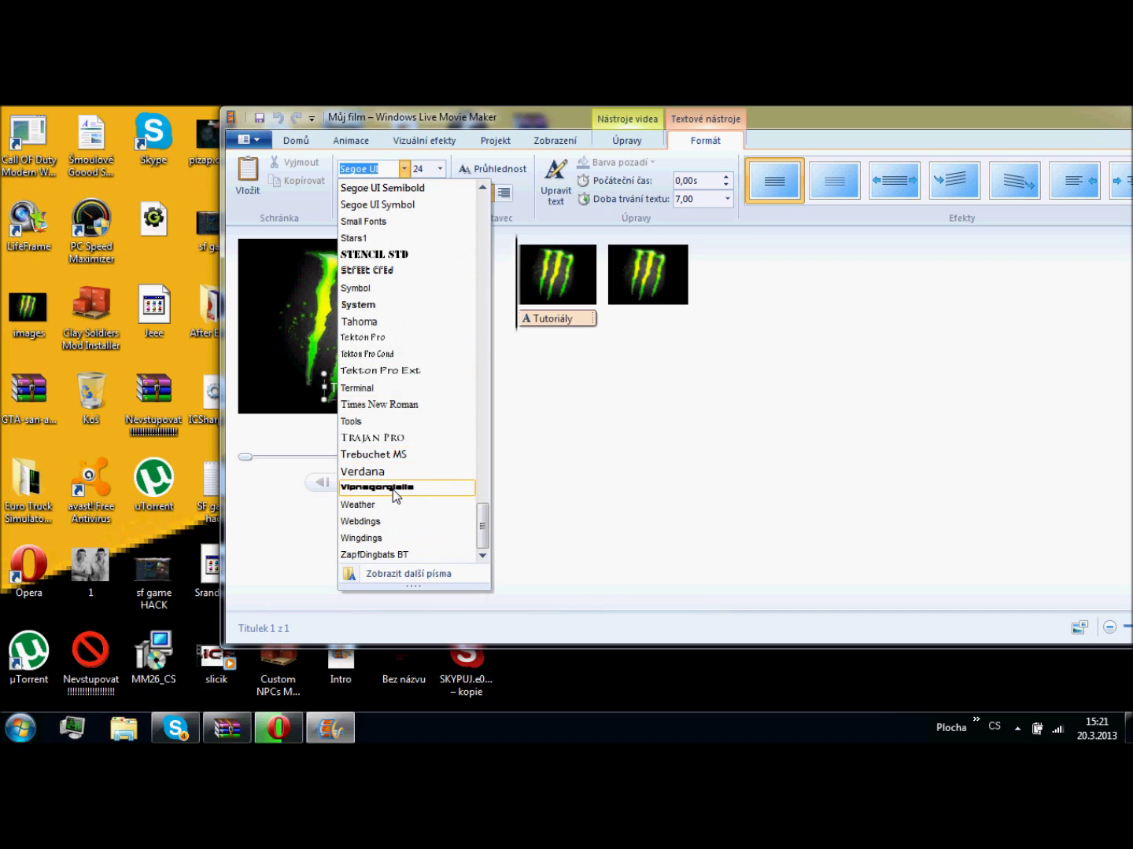
pyautogui.click(374, 436)
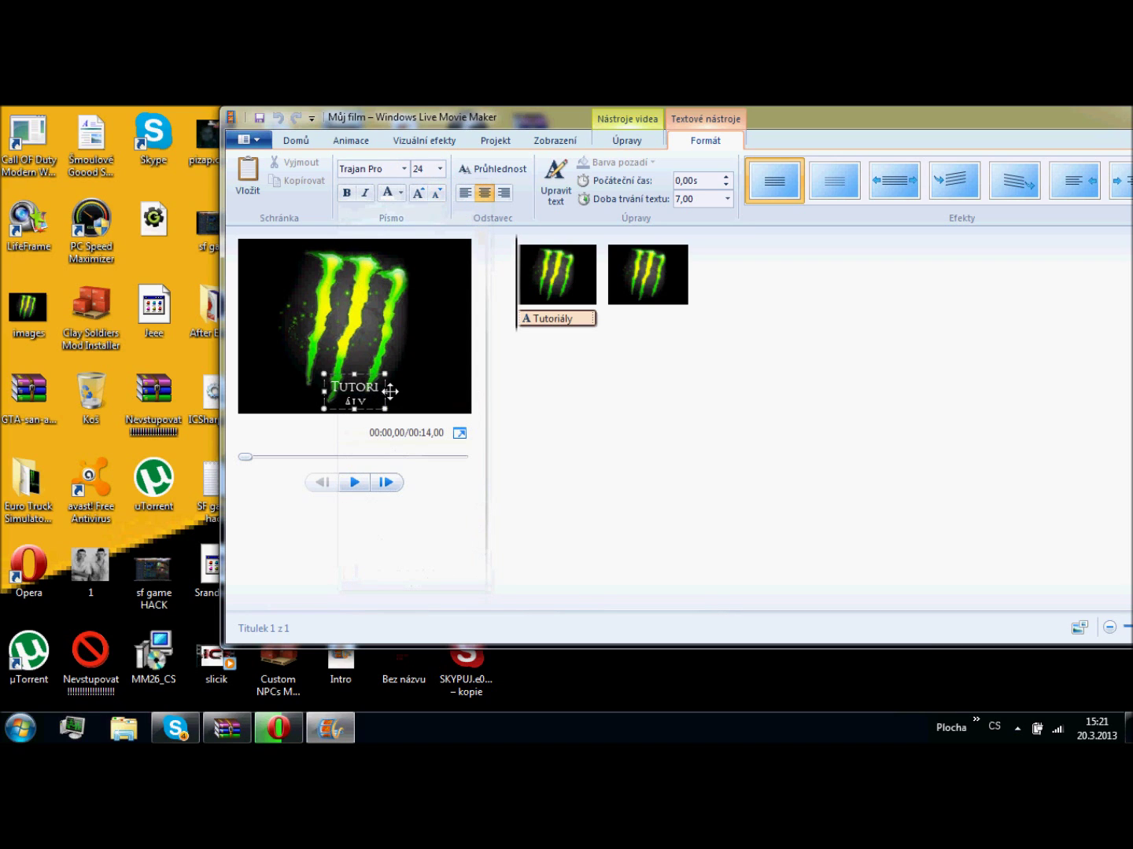
pyautogui.click(440, 168)
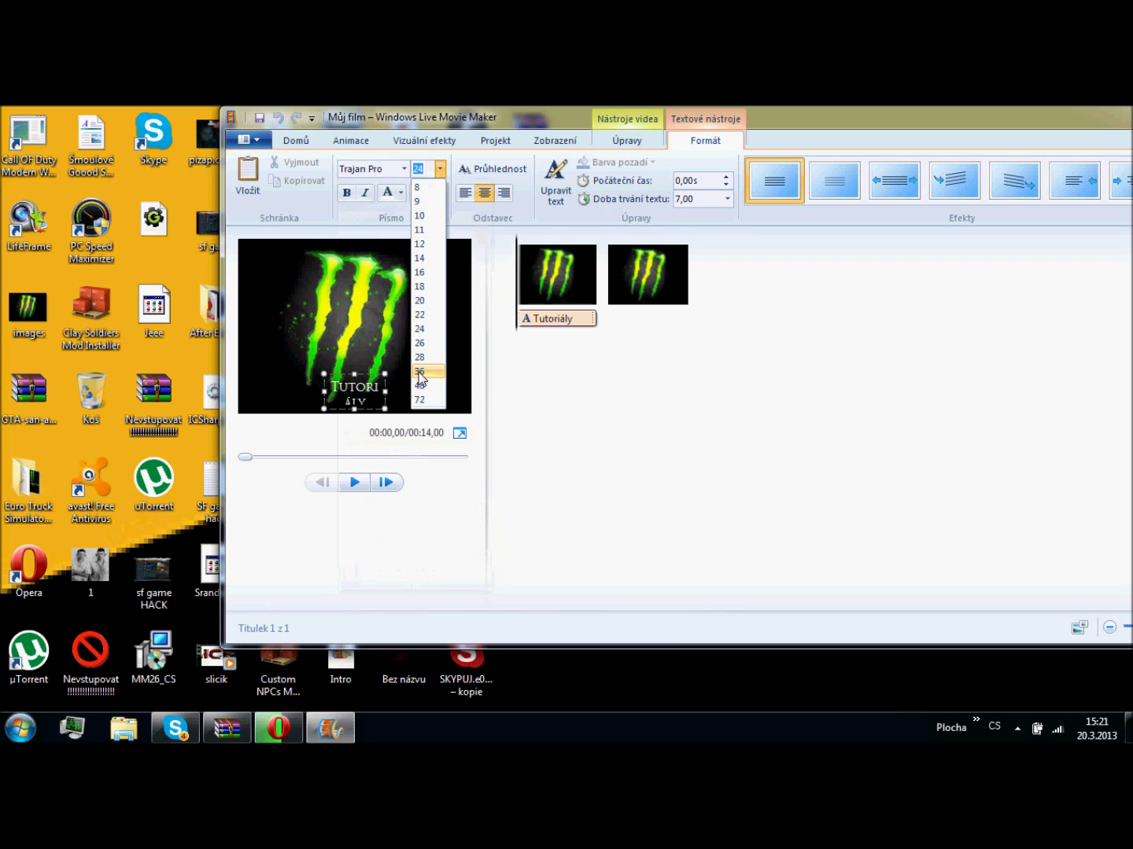
pyautogui.click(429, 391)
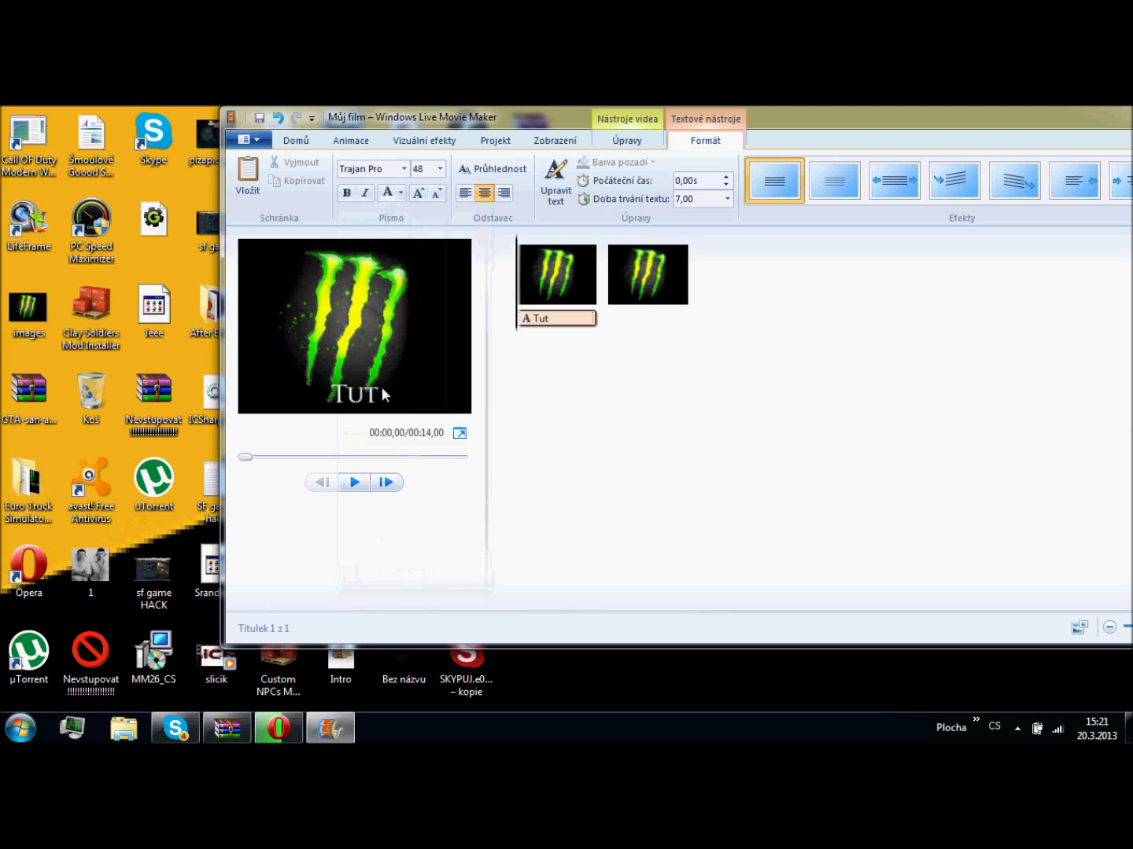
pyautogui.moveTo(390, 394); pyautogui.dragTo(447, 394)
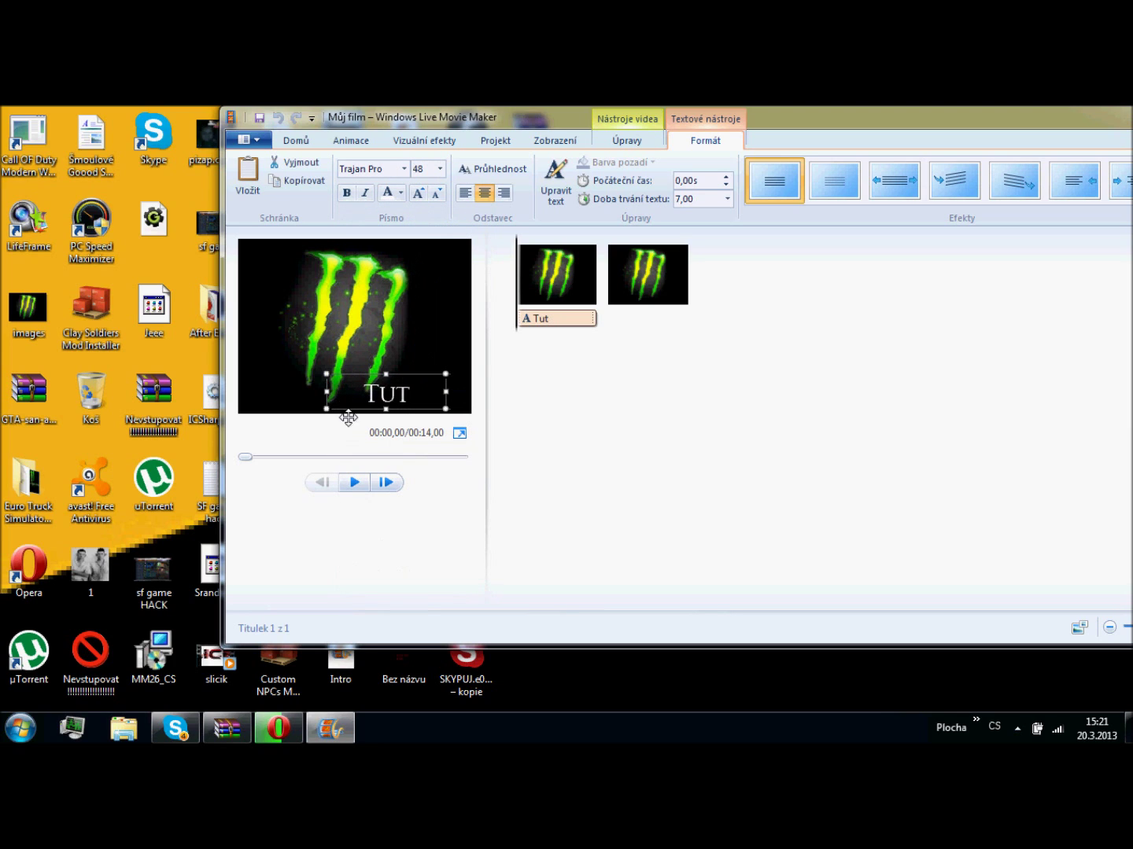
pyautogui.moveTo(330, 391); pyautogui.dragTo(251, 391)
pyautogui.moveTo(354, 382); pyautogui.dragTo(350, 300)
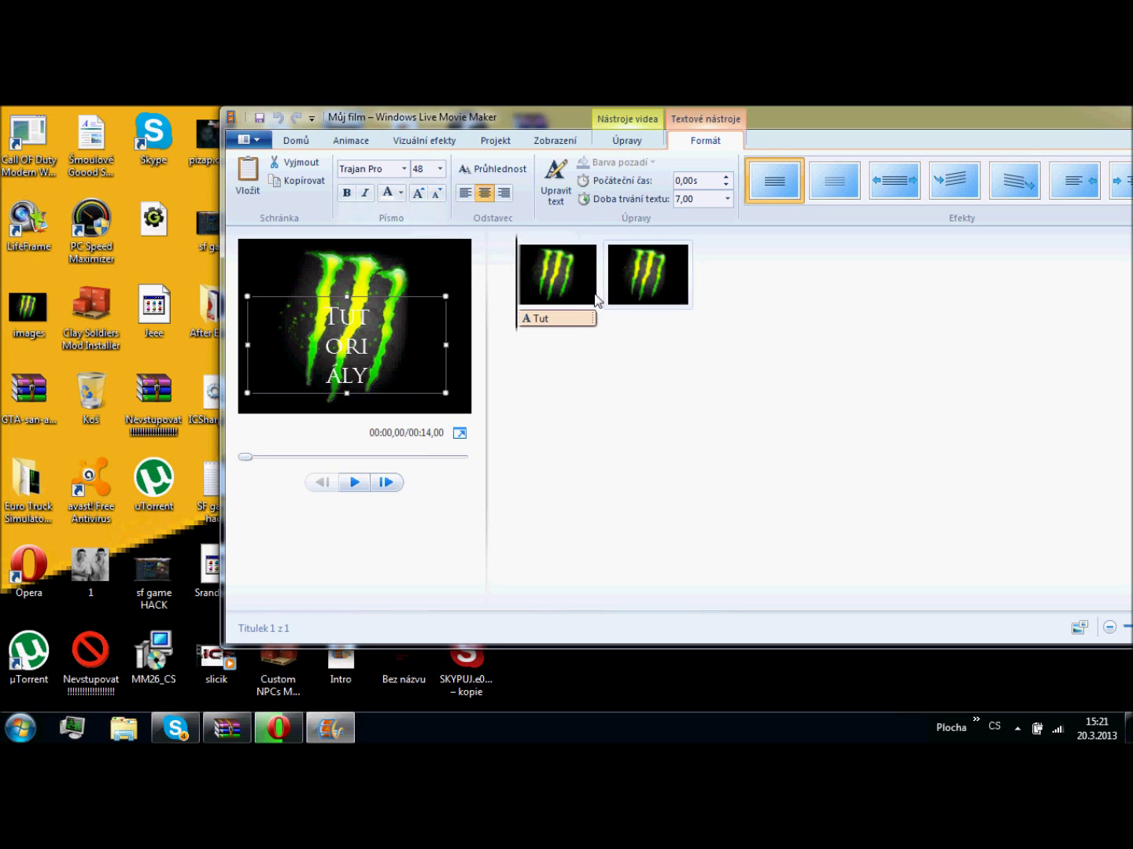
# - Remove the "Tutoriály" caption from the first picture
pyautogui.rightClick(575, 318)
pyautogui.click(620, 405)
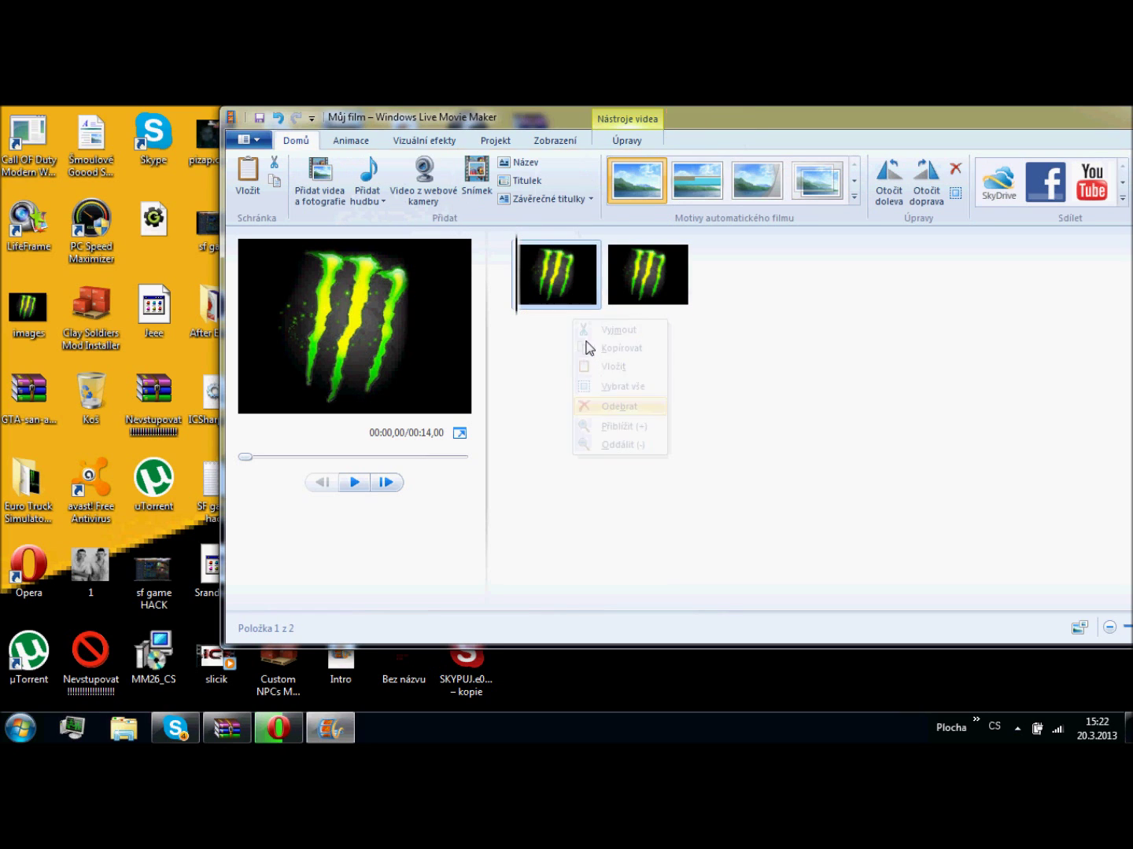
pyautogui.click(537, 166)
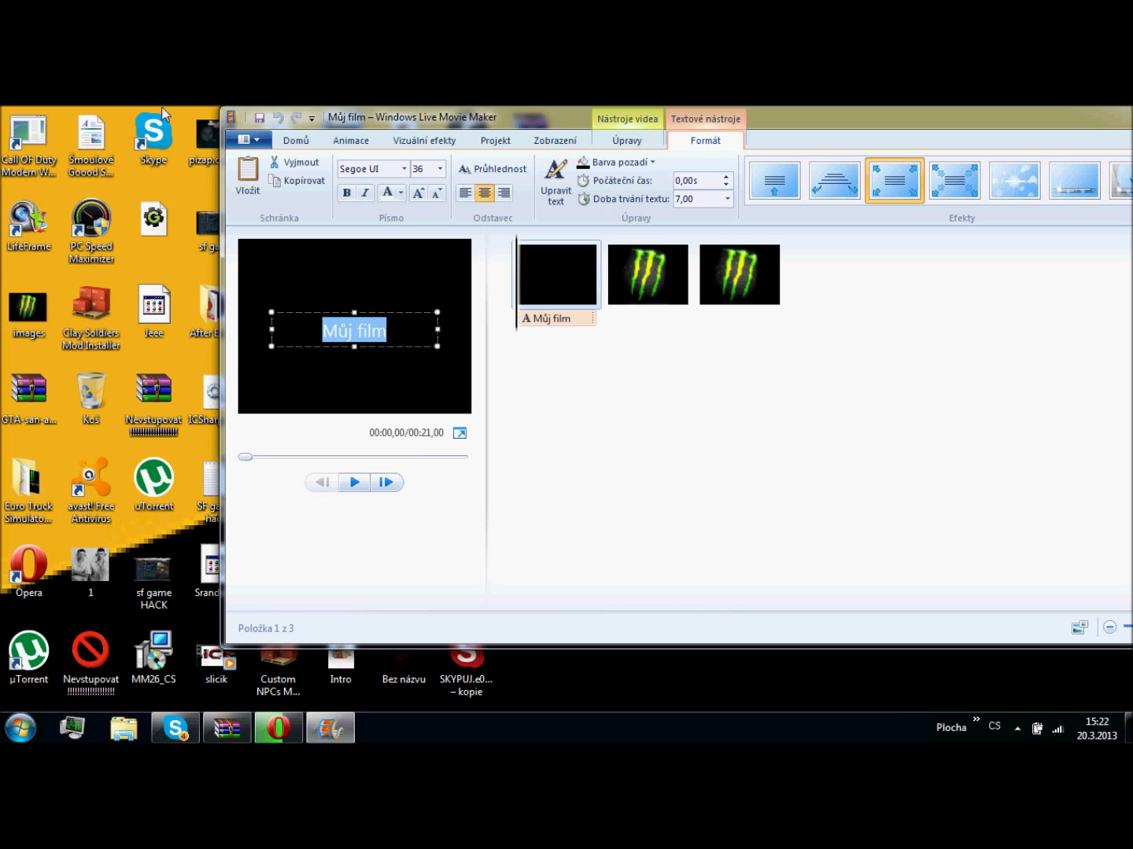
pyautogui.rightClick(549, 322)
pyautogui.rightClick(540, 297)
pyautogui.click(583, 402)
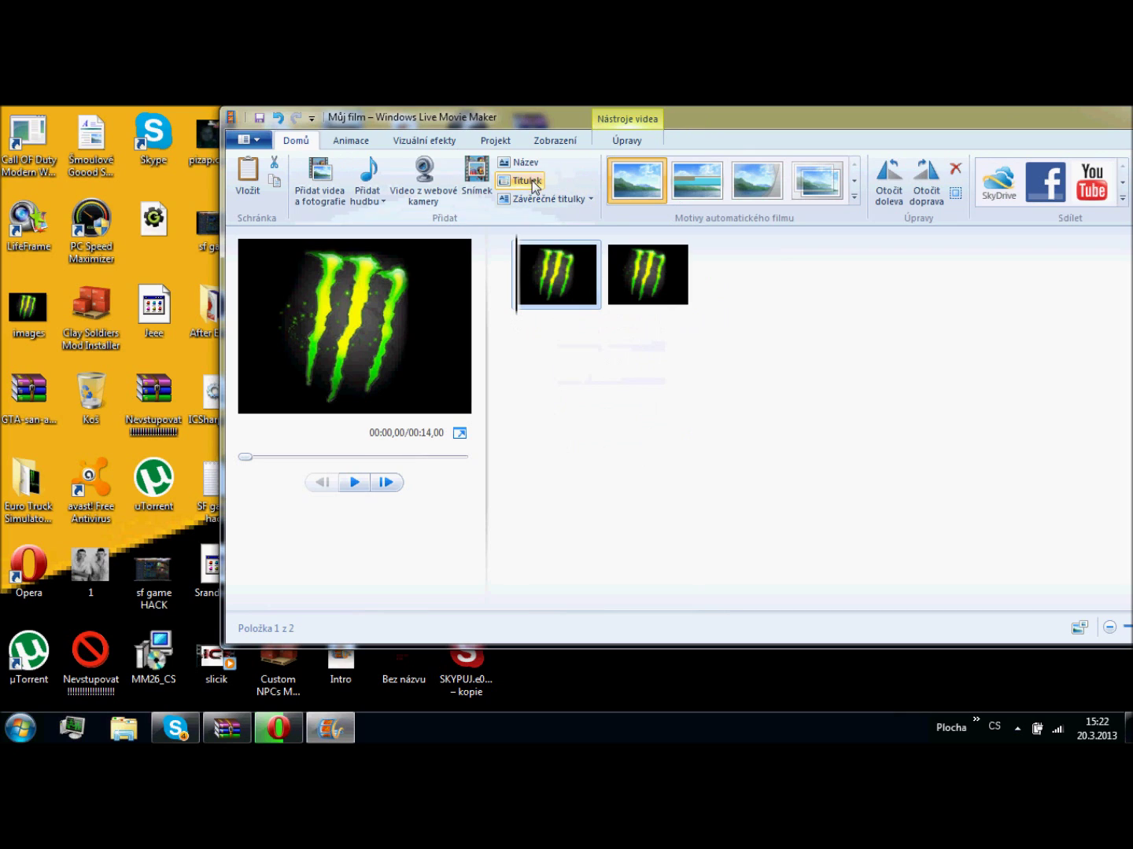
# - Play the movie to 1.35 s and insert a caption reading "Tutoriály" there on the first picture
pyautogui.click(355, 481)
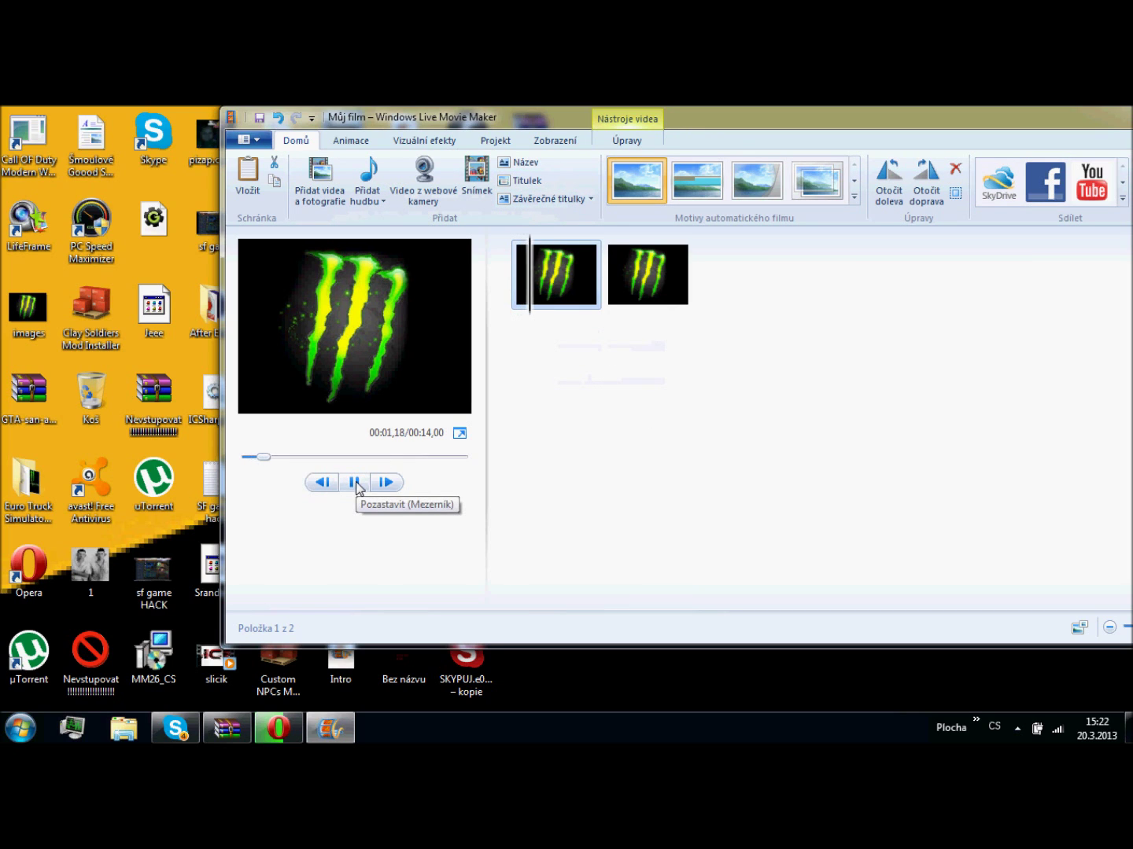
pyautogui.click(521, 180)
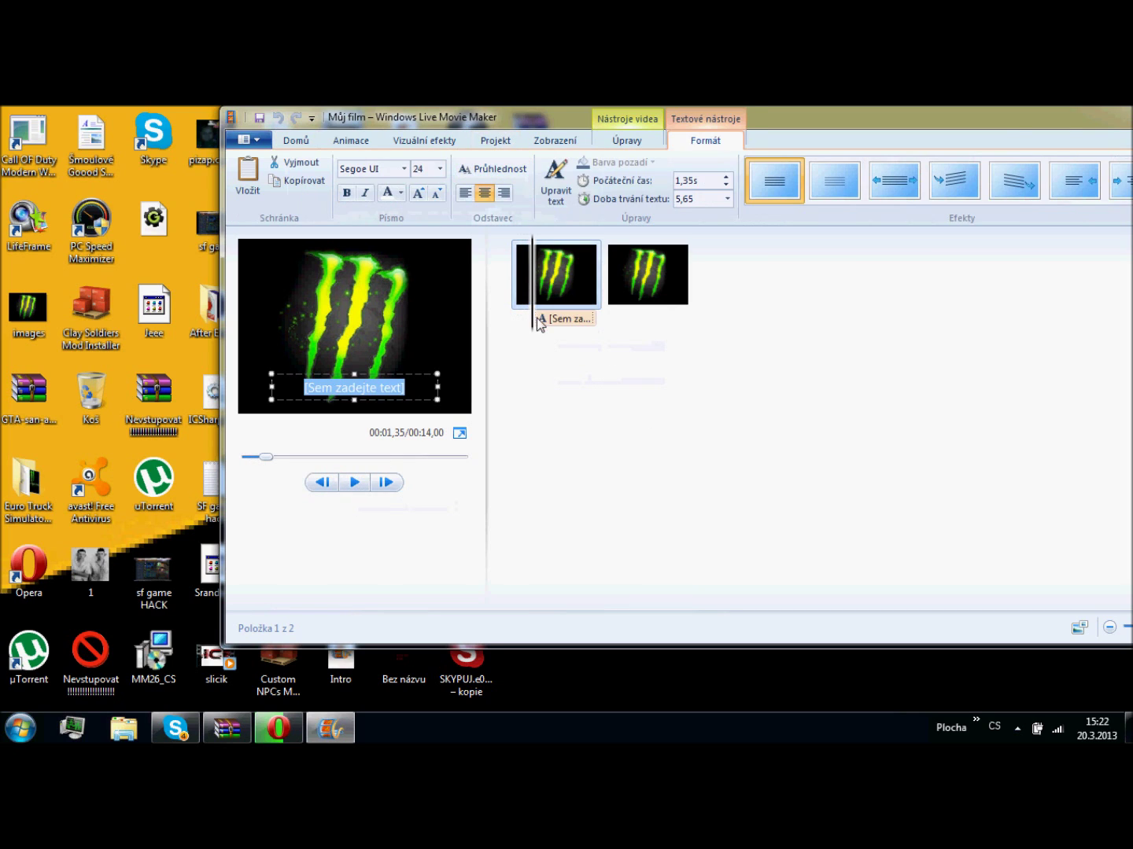
pyautogui.write('Totr')
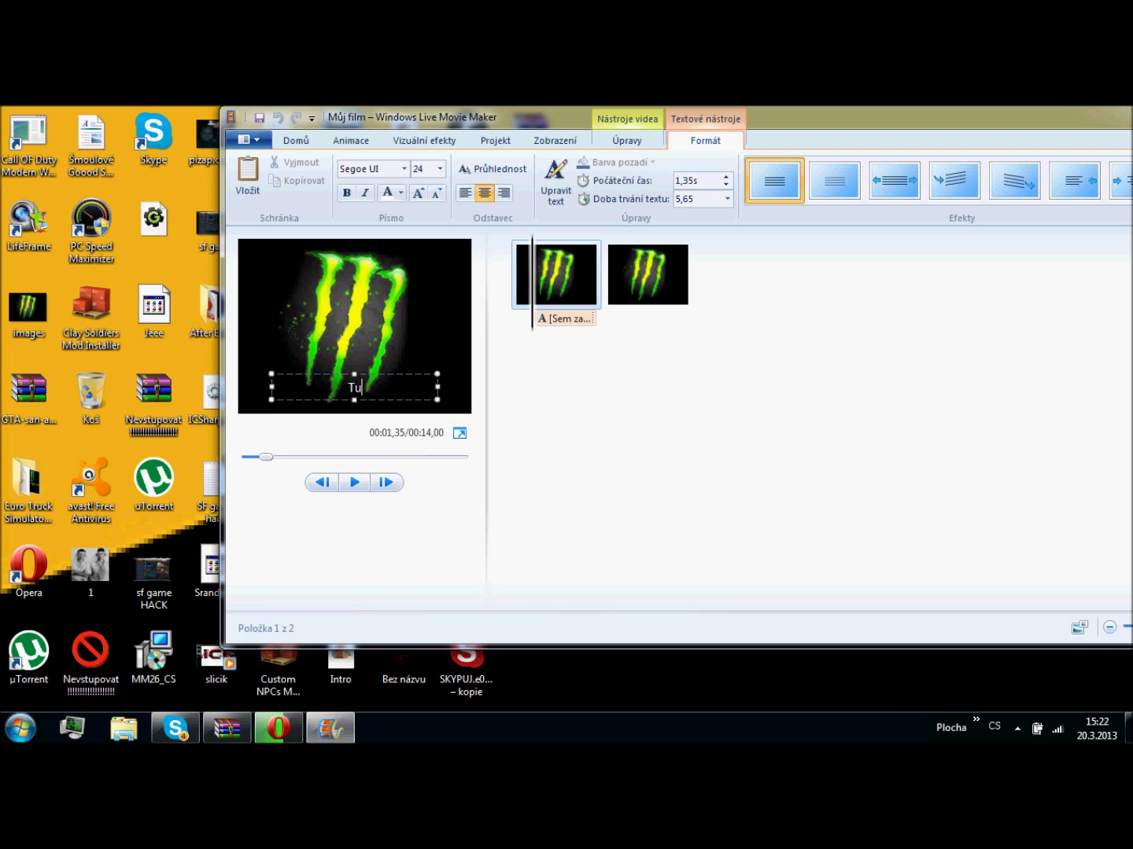
pyautogui.write('toriály')
pyautogui.click(355, 387)
pyautogui.write('i')
# - Format the "Tutoriály" caption in Trajan Pro at size 48
pyautogui.click(441, 169)
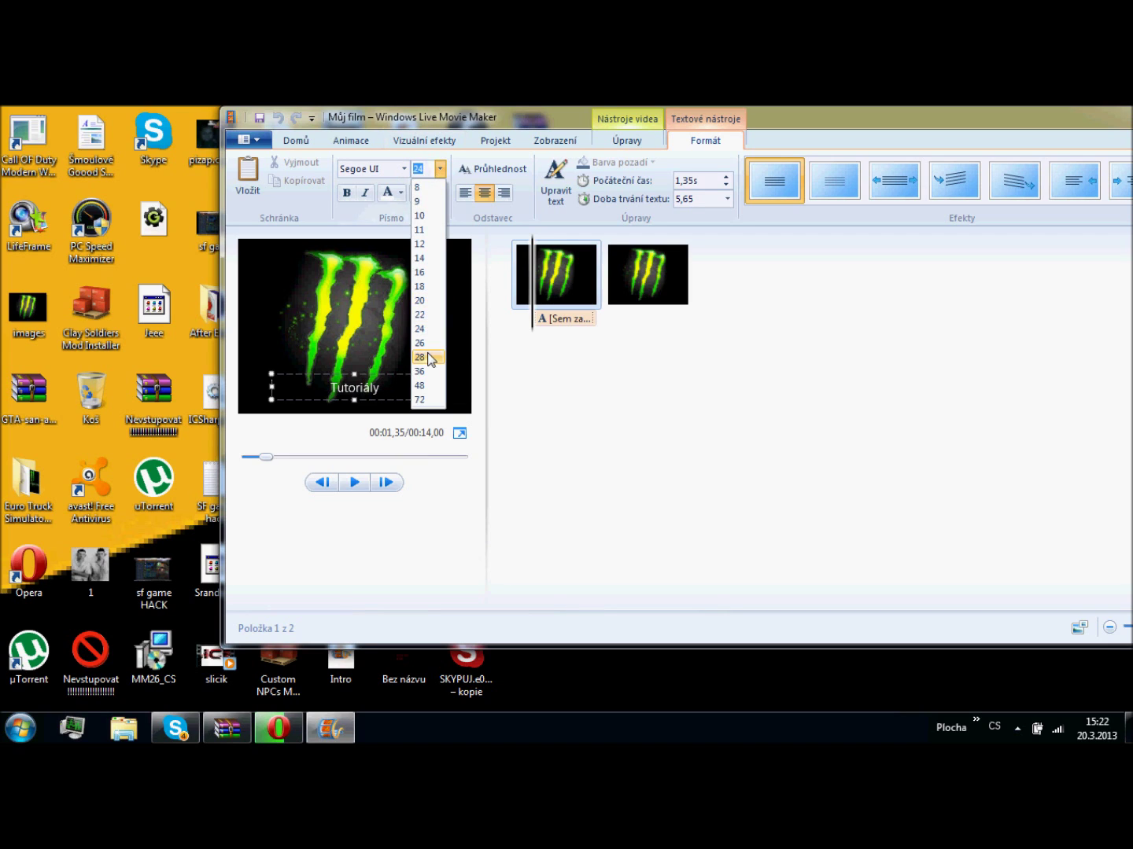
pyautogui.click(431, 385)
pyautogui.click(403, 168)
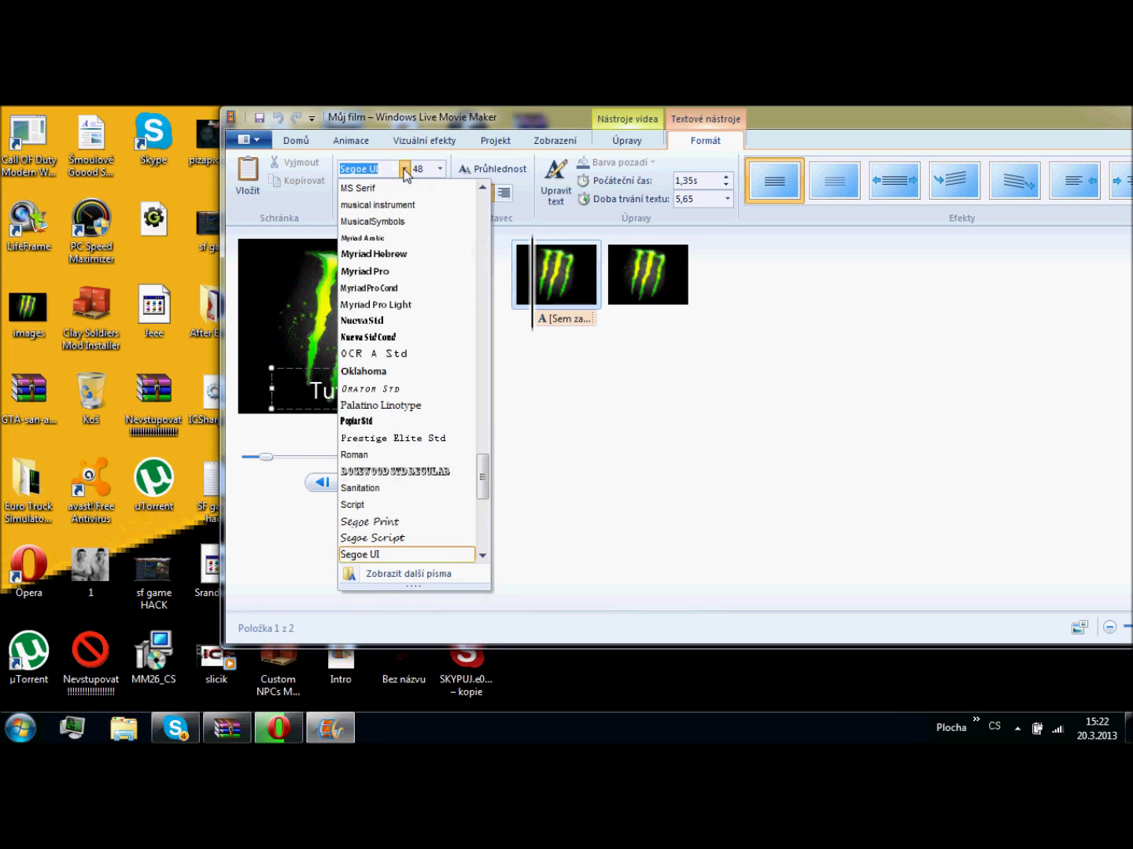
pyautogui.moveTo(484, 479); pyautogui.dragTo(484, 527)
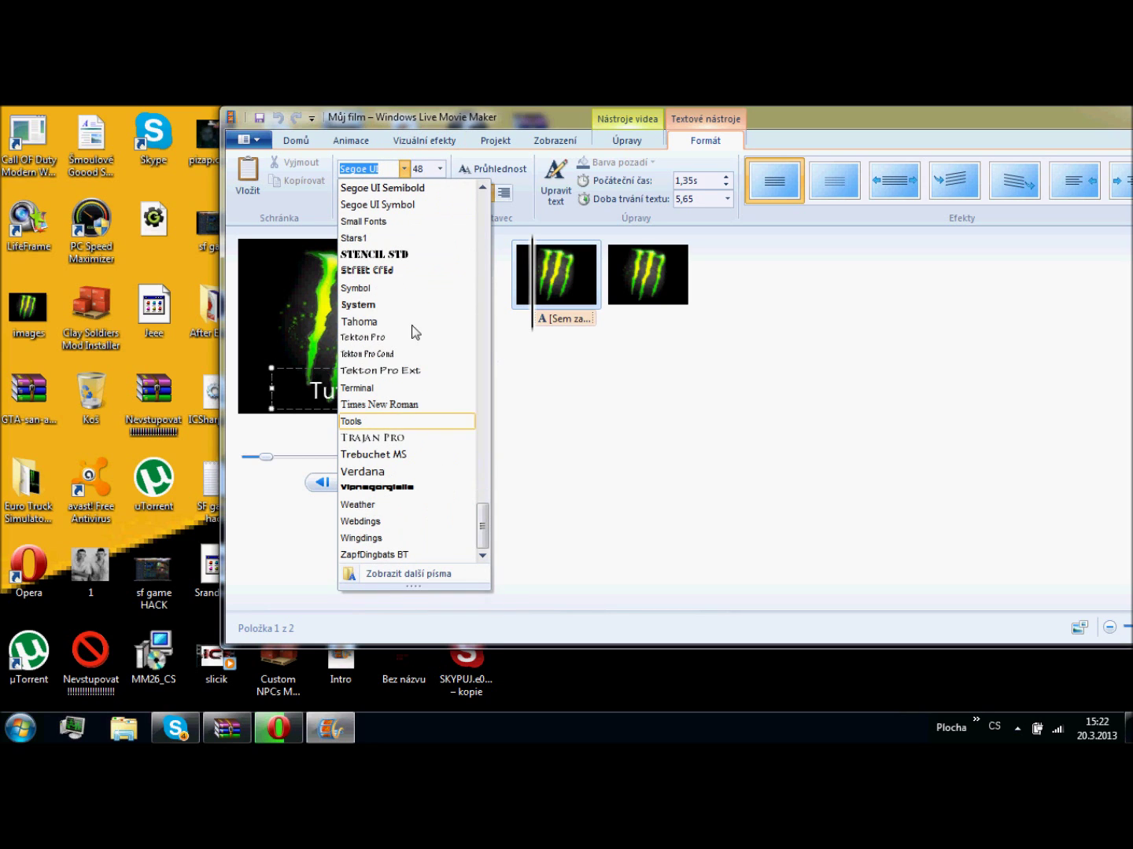
pyautogui.click(436, 438)
pyautogui.click(618, 404)
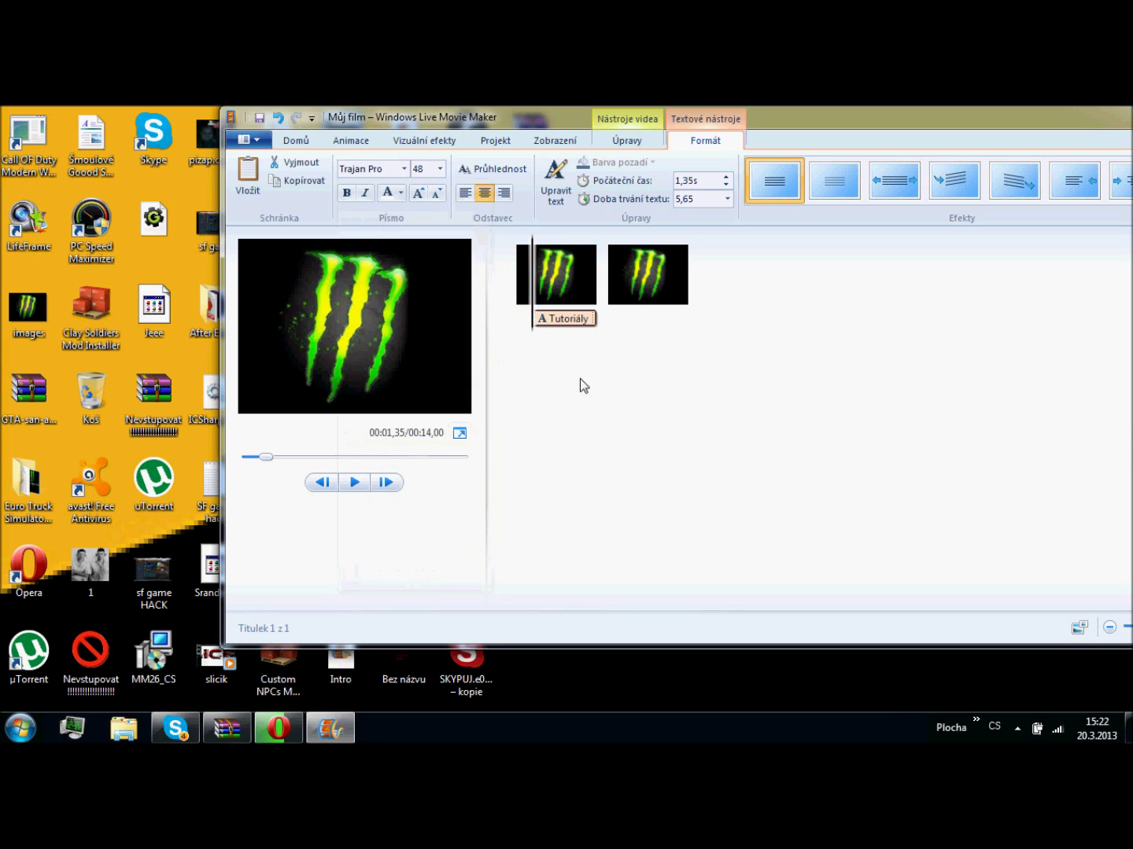
# - Play the movie to about 8 s and add a caption "A" there on the second picture
pyautogui.click(353, 482)
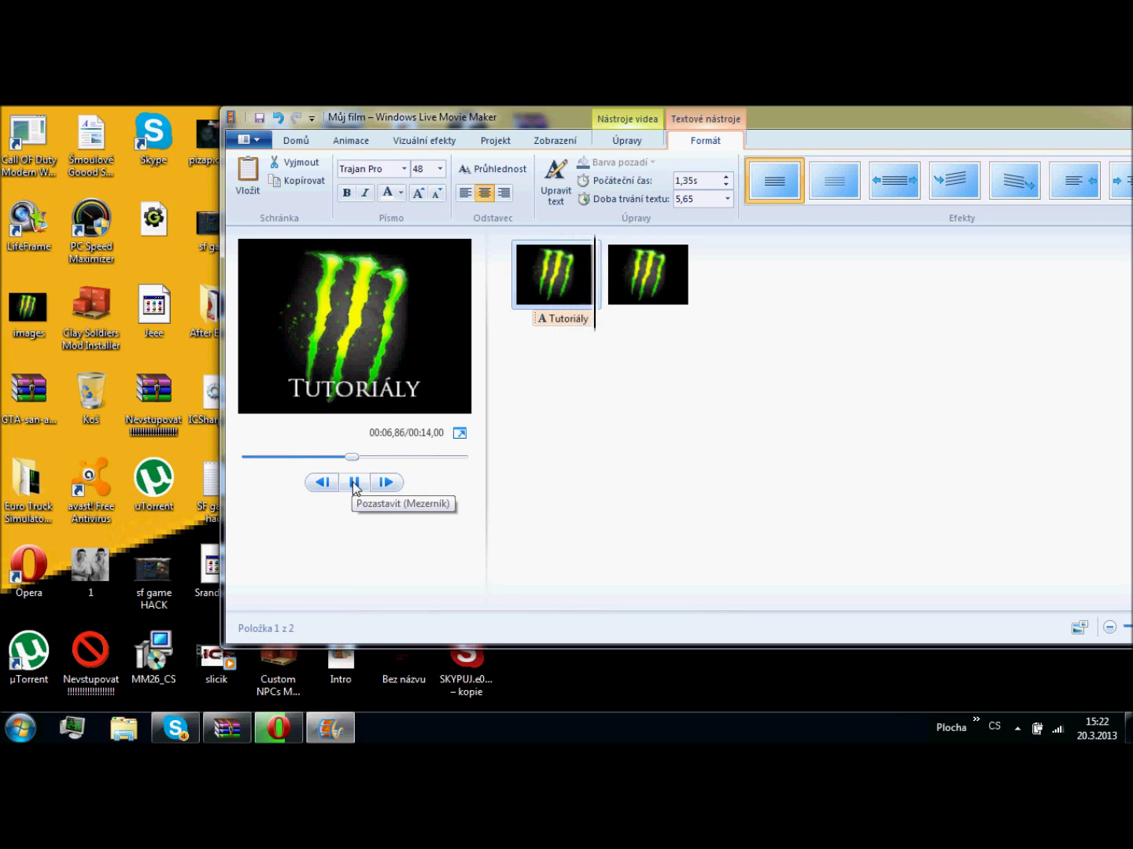
pyautogui.click(353, 483)
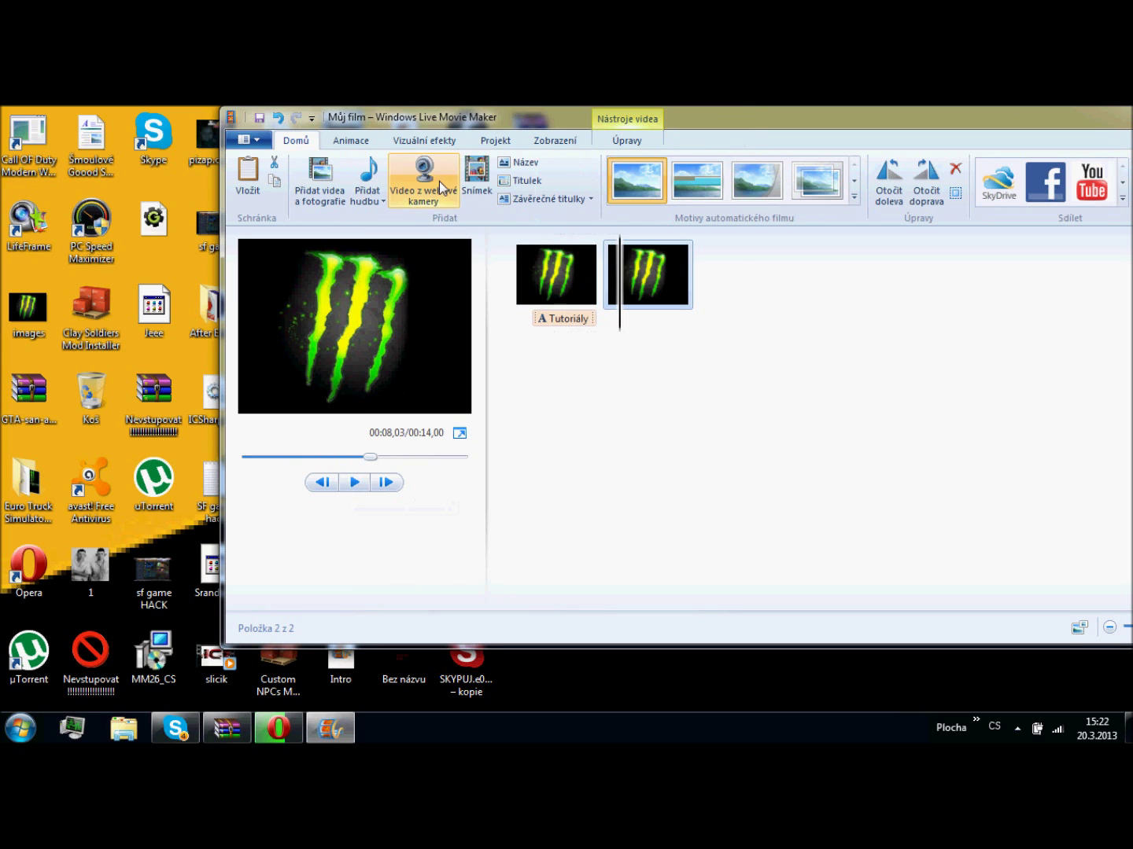
pyautogui.click(533, 187)
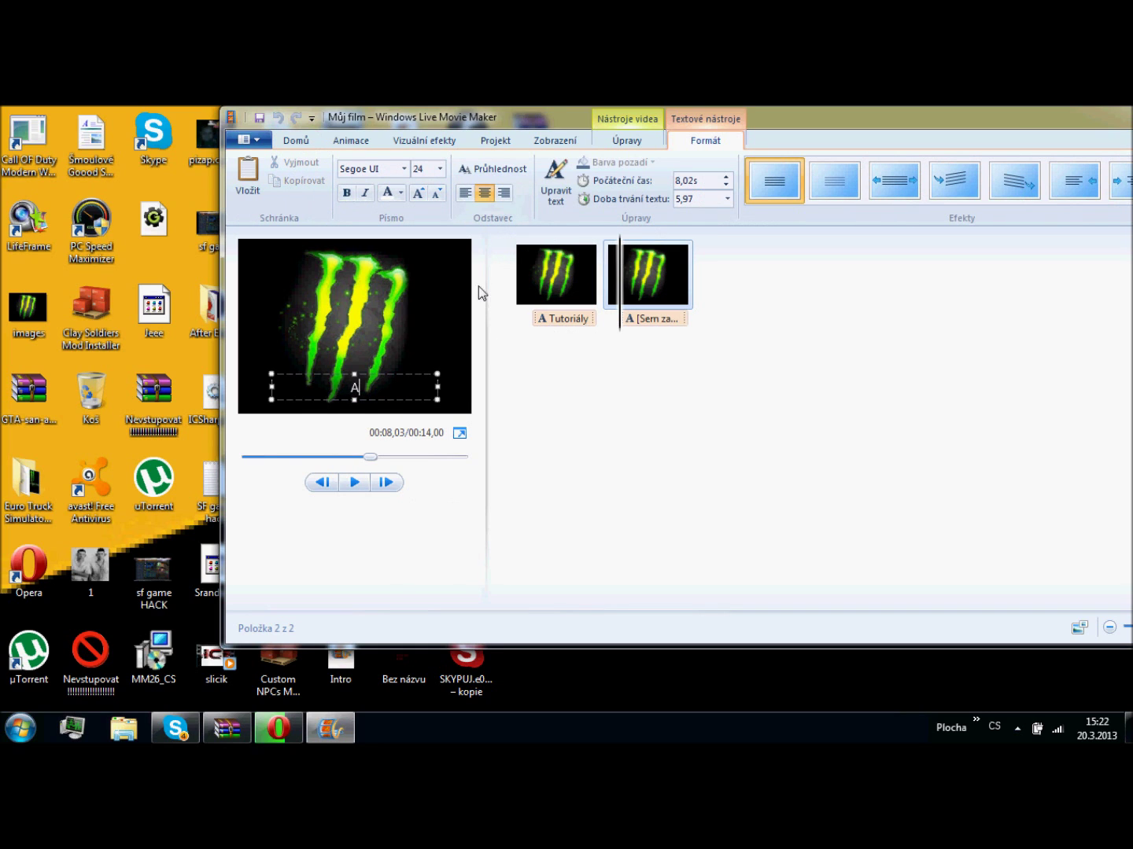
# - Format the "A" caption in Trajan Pro at size 48 and play back the second picture
pyautogui.click(439, 168)
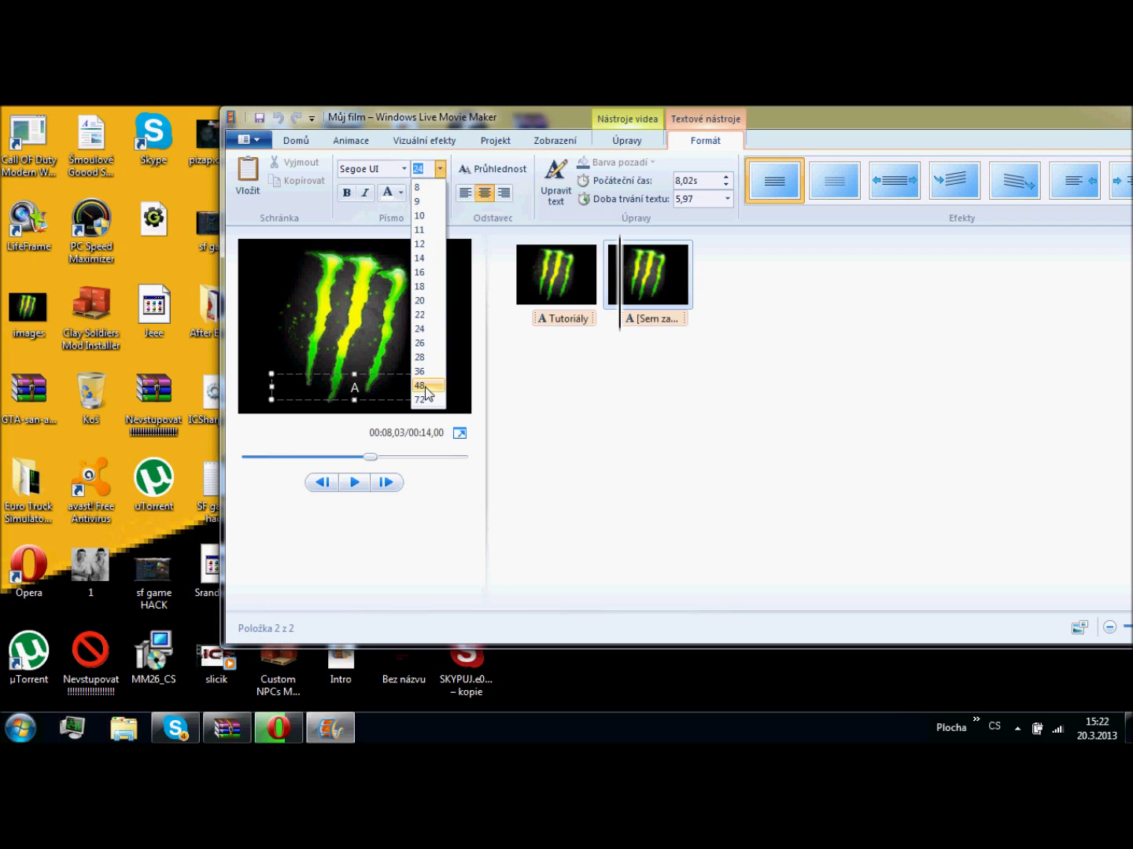
pyautogui.click(425, 385)
pyautogui.click(404, 168)
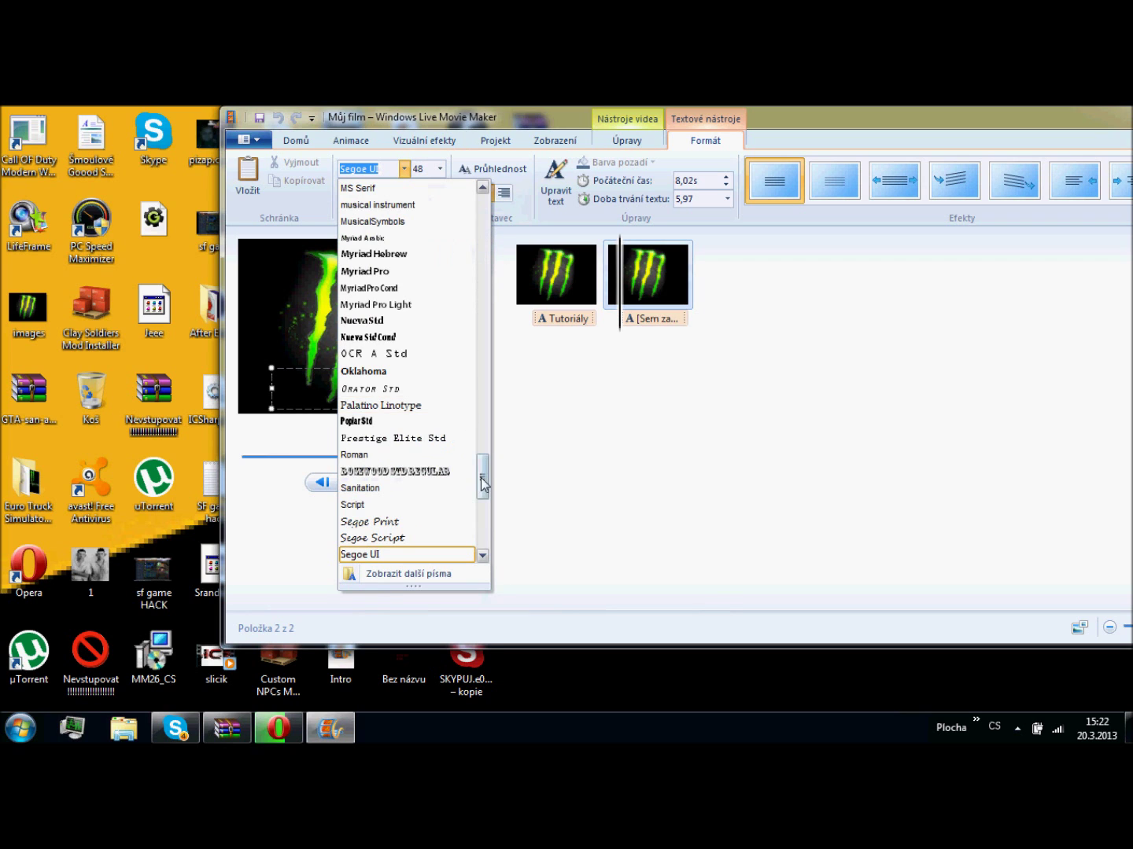
pyautogui.moveTo(482, 483); pyautogui.dragTo(483, 528)
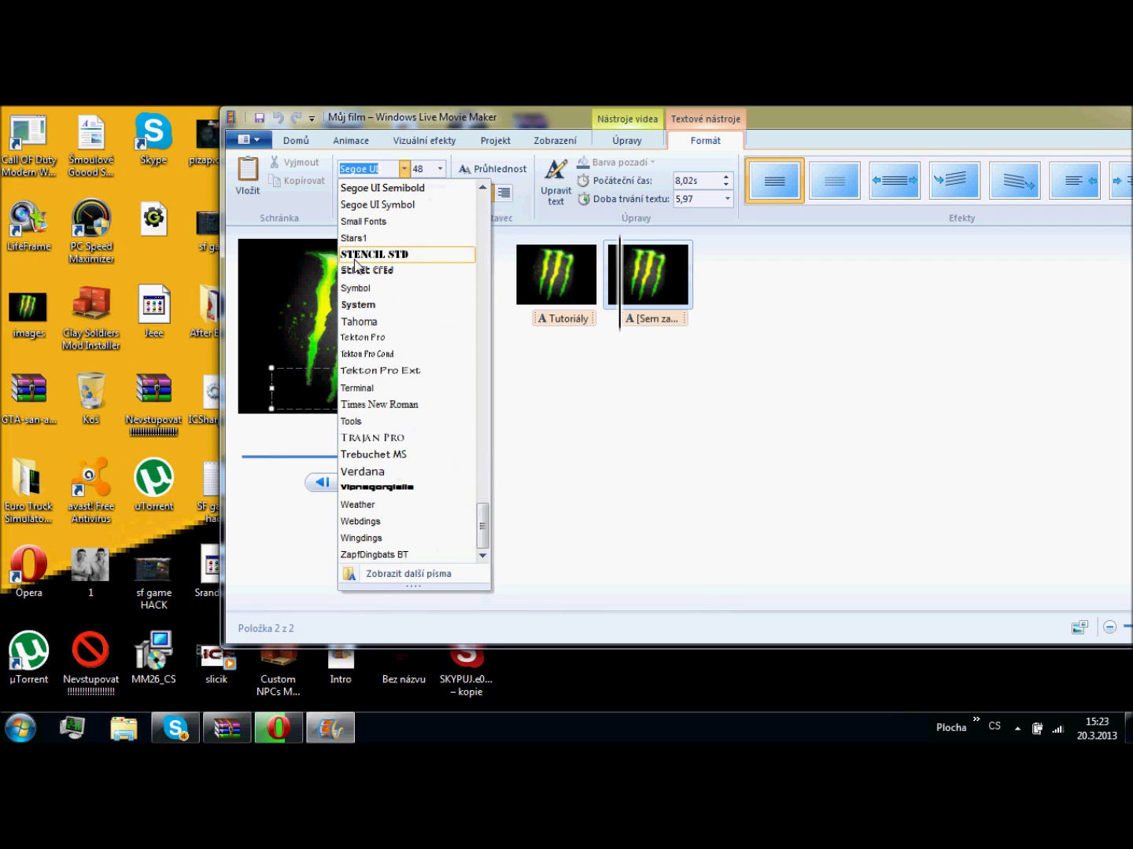
pyautogui.click(387, 438)
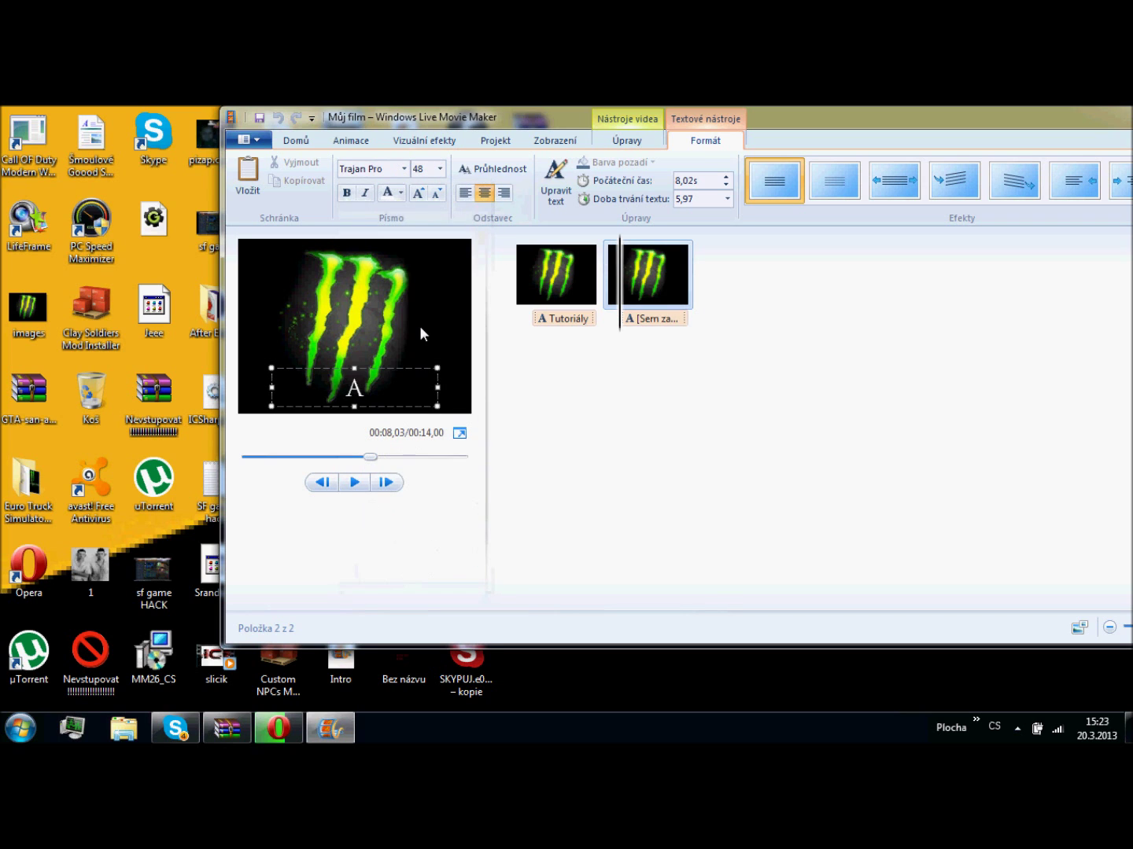
pyautogui.click(353, 485)
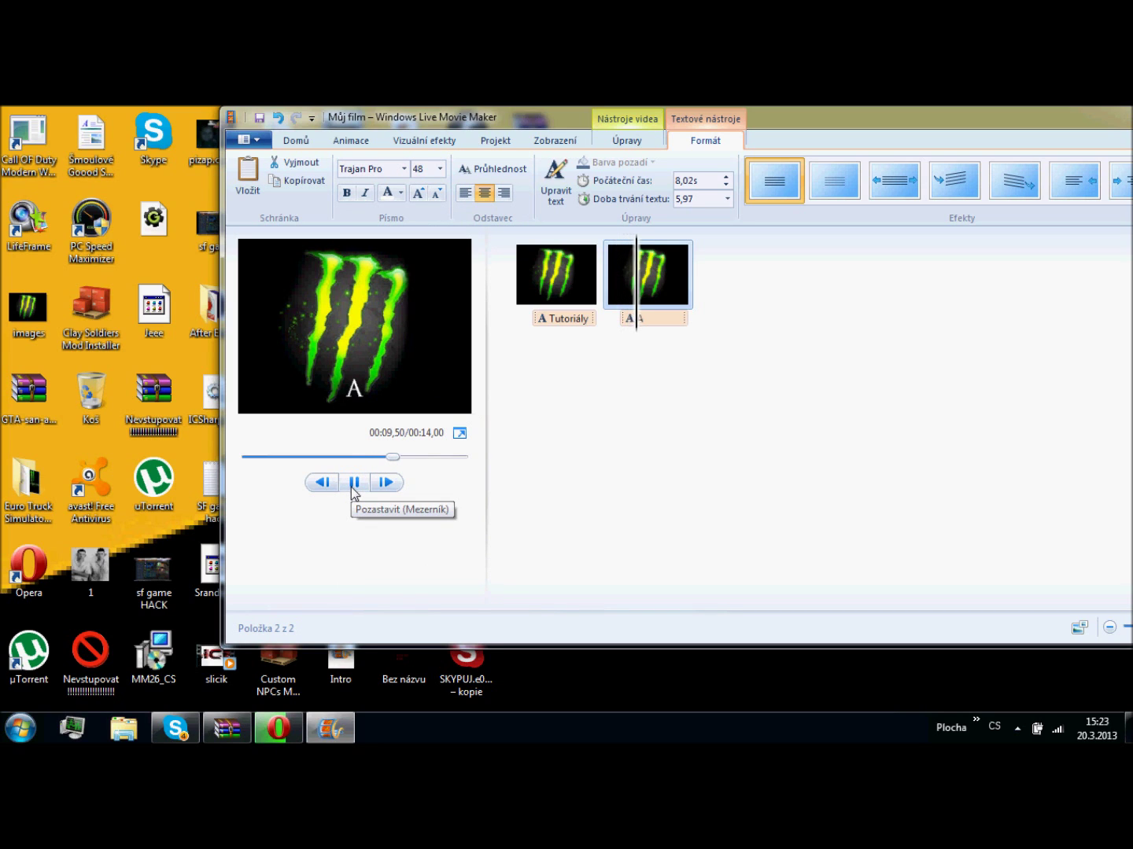
pyautogui.click(352, 488)
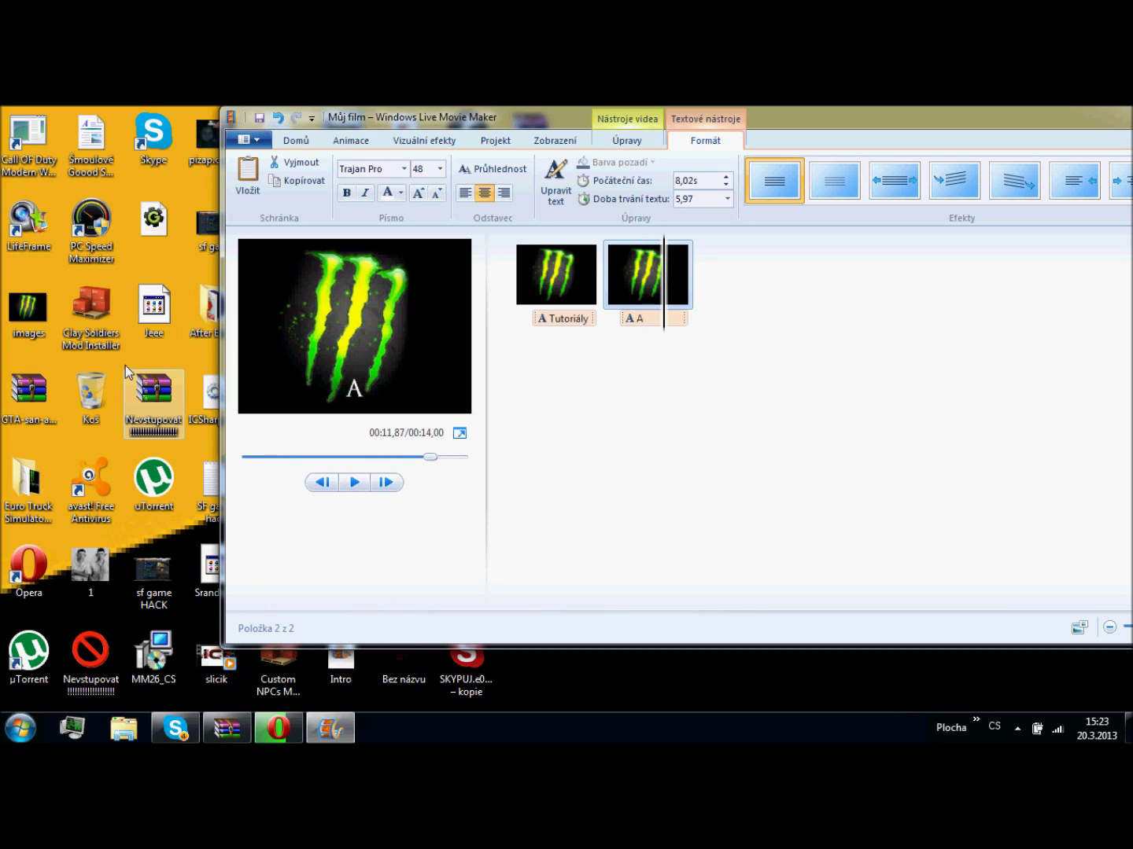
# - Add the flaming skull picture from the desktop as the third picture and insert a "Gaming" caption at 15,04 s
pyautogui.moveTo(931, 124); pyautogui.dragTo(1066, 135)
pyautogui.moveTo(339, 570); pyautogui.dragTo(904, 329)
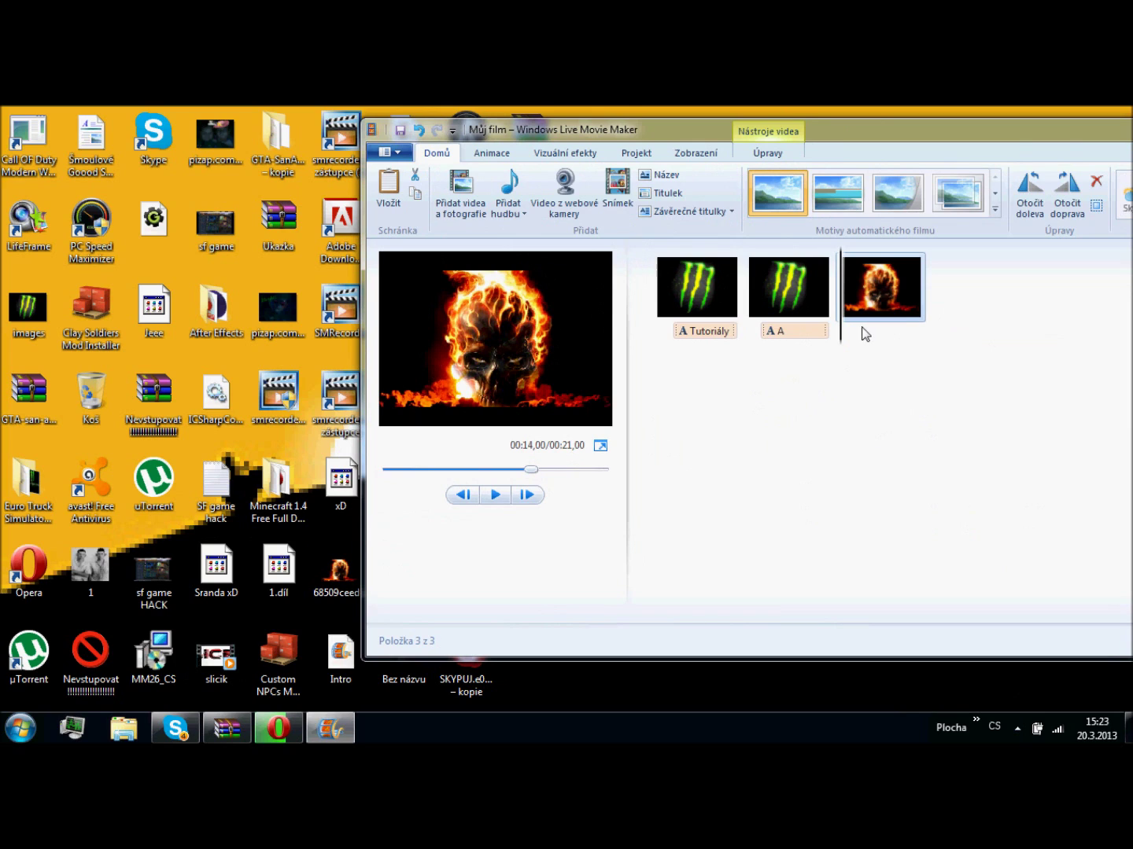
pyautogui.click(495, 496)
pyautogui.click(495, 495)
pyautogui.click(663, 191)
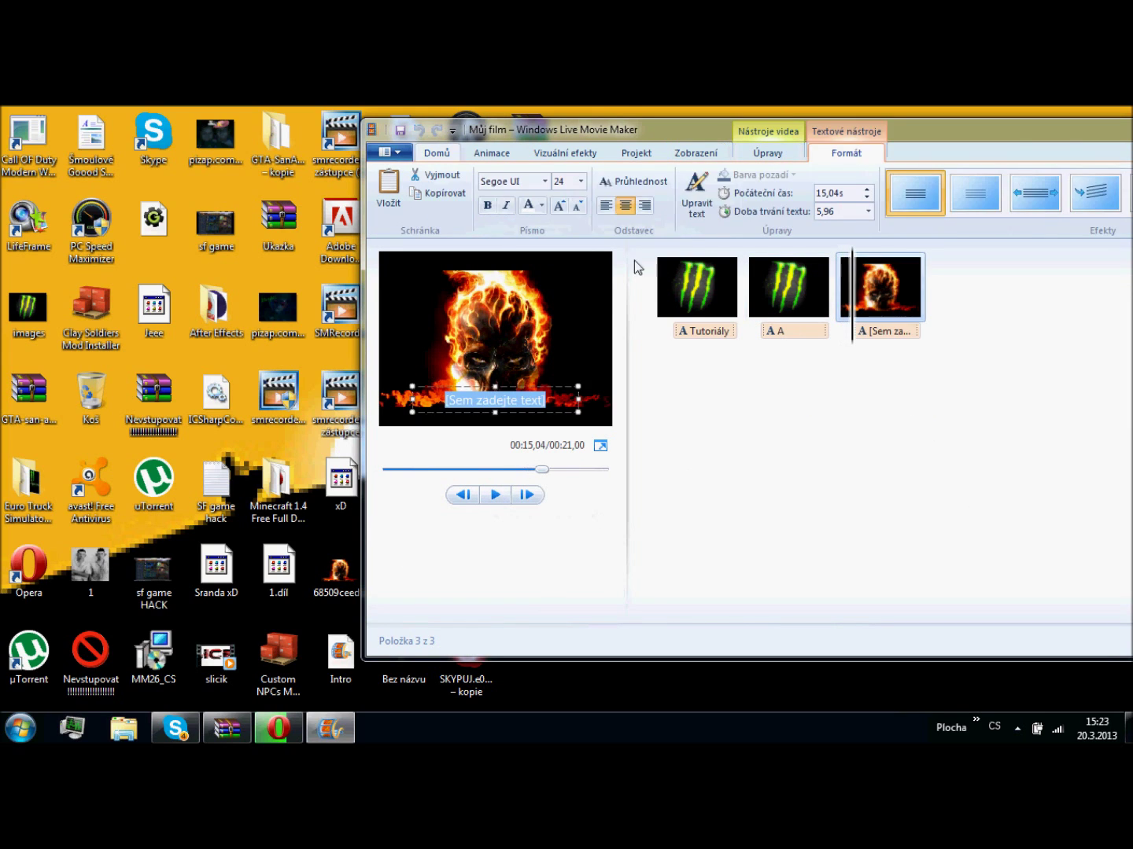
pyautogui.write('Gaming')
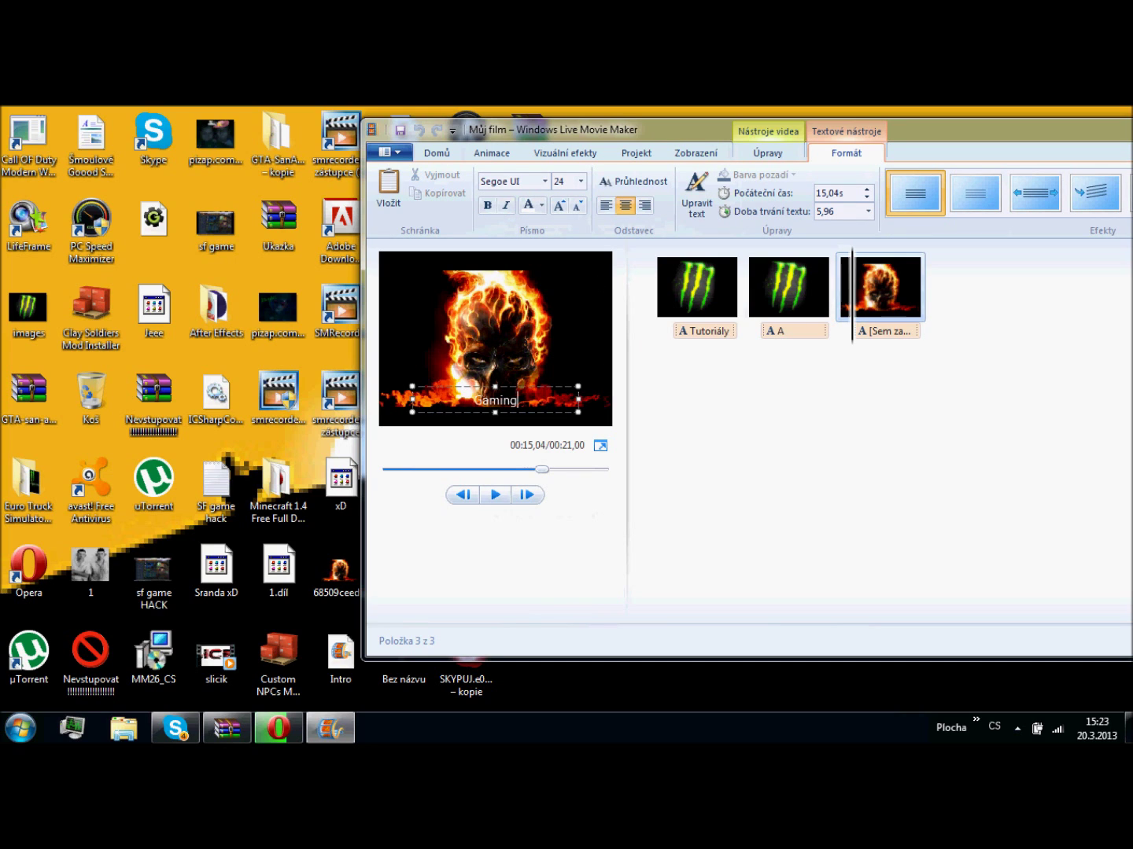
# - Format the "Gaming" caption in Rosewood Std Regular at size 48
pyautogui.click(580, 181)
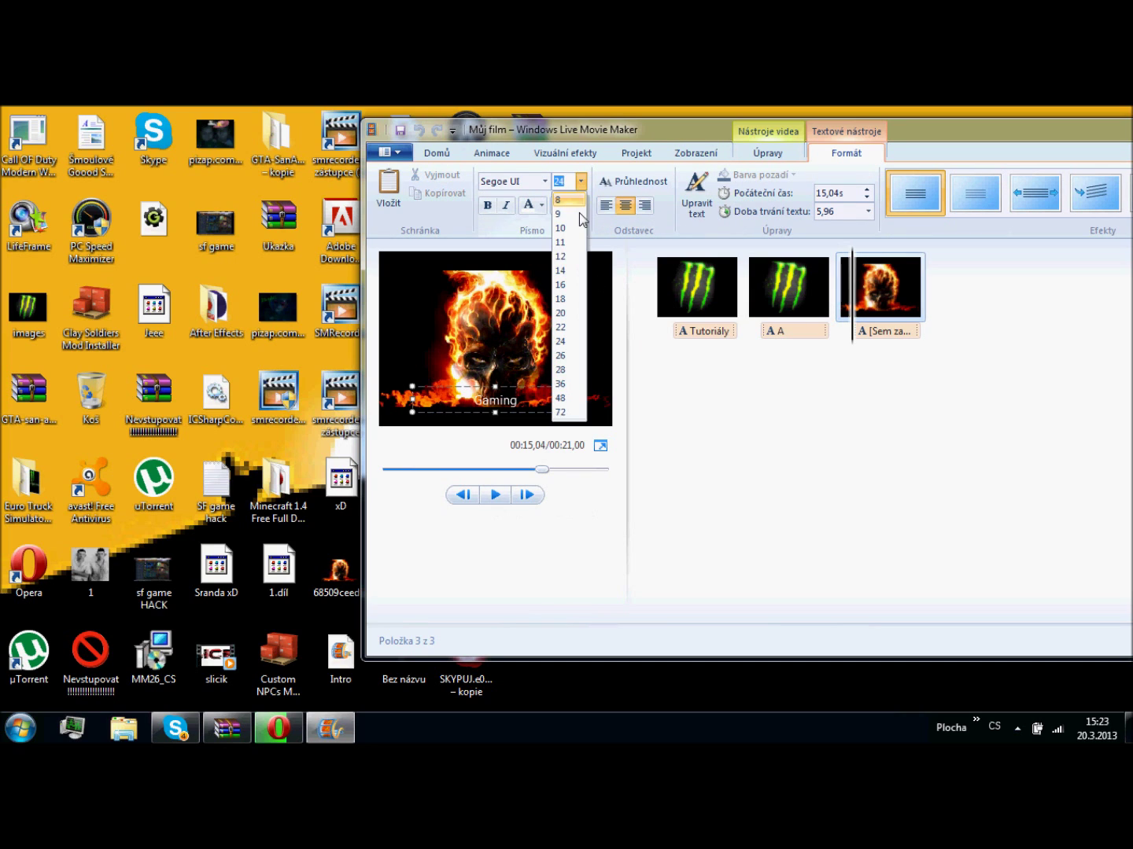
pyautogui.click(572, 400)
pyautogui.click(544, 181)
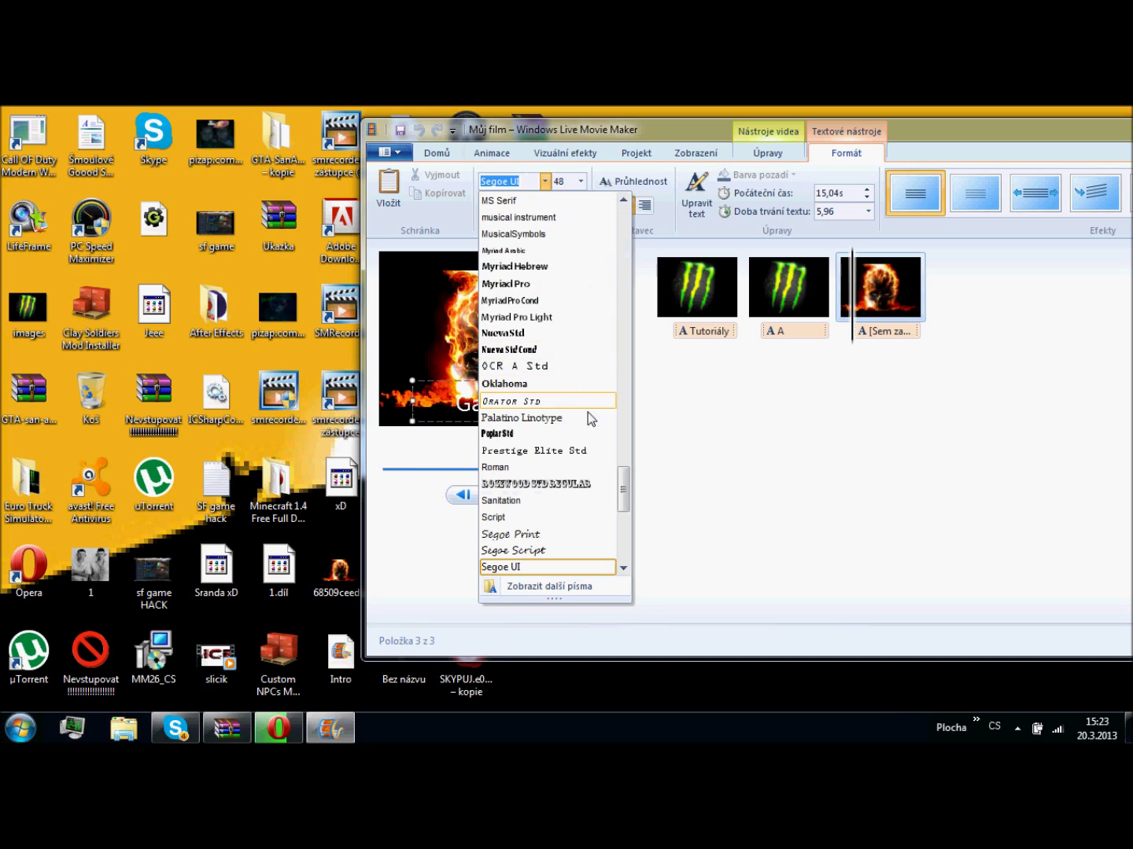
pyautogui.click(576, 486)
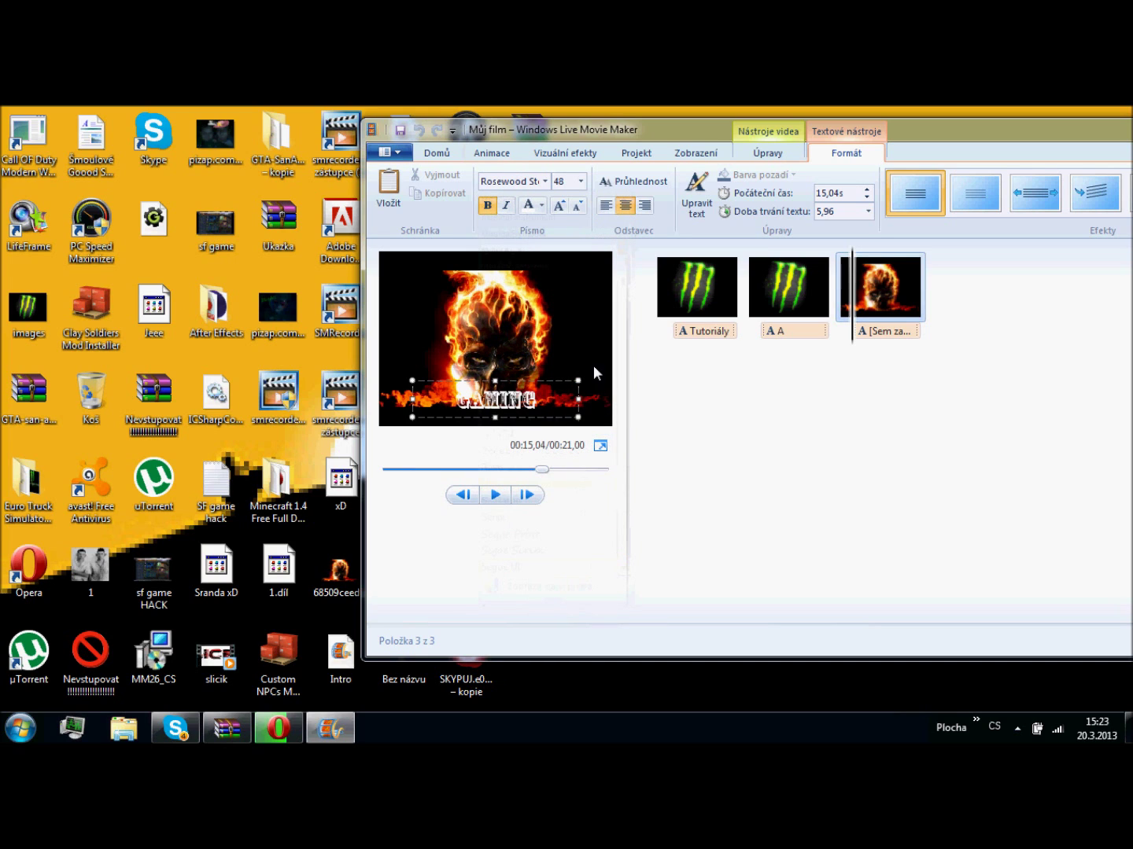
# - Widen the "Gaming" caption box to nearly the full picture width and move it up to the middle of the skull picture
pyautogui.click(530, 405)
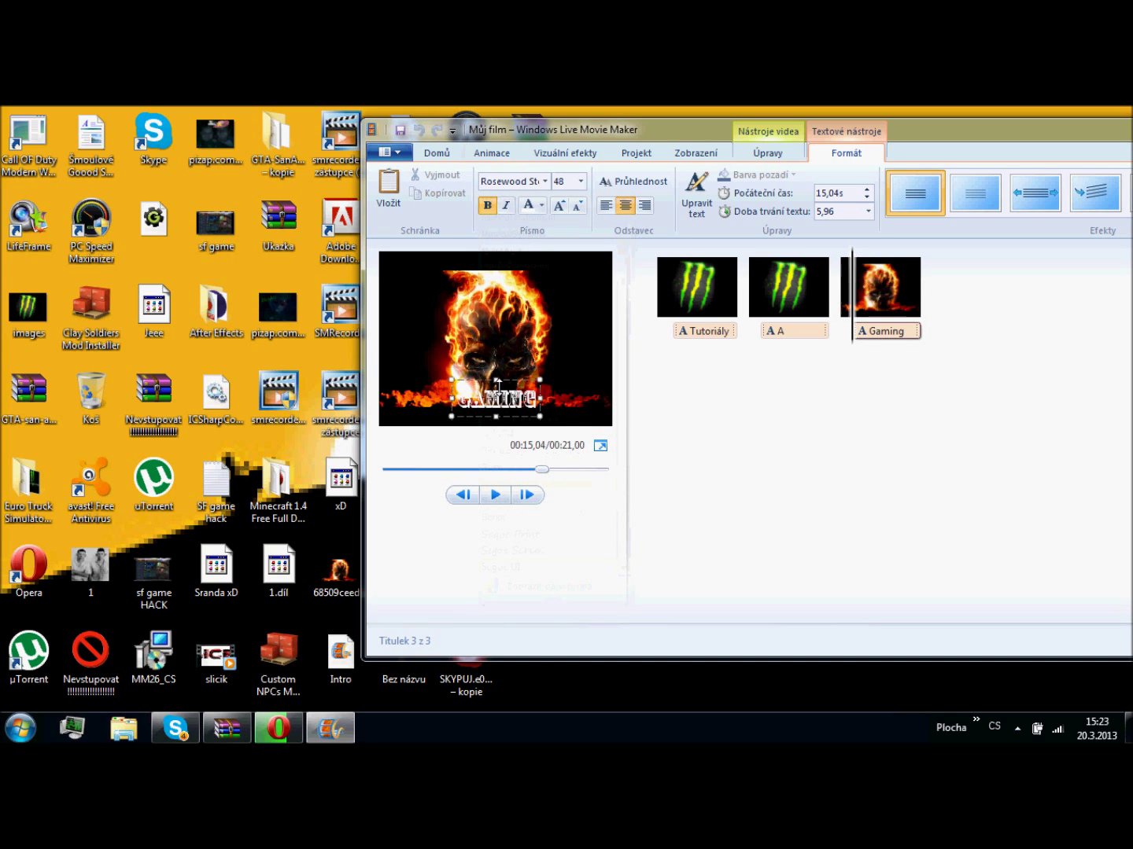
pyautogui.moveTo(542, 402); pyautogui.dragTo(607, 401)
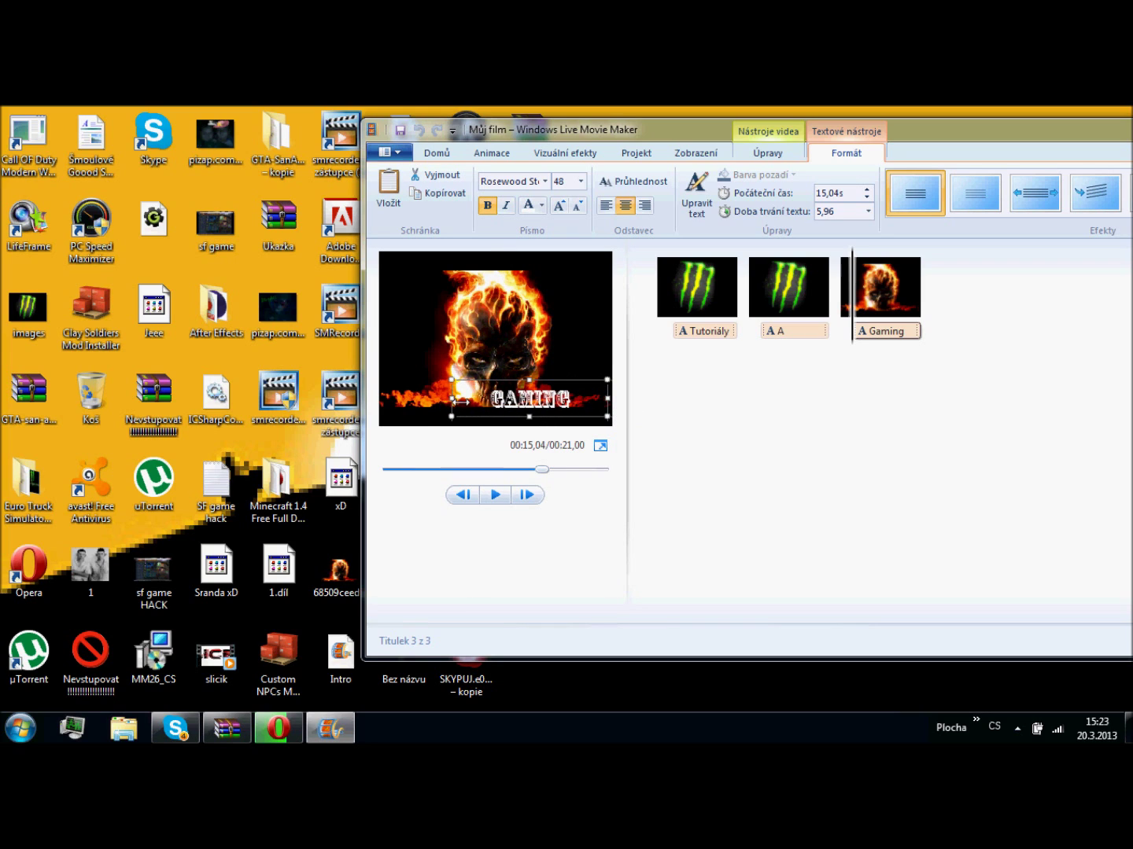
pyautogui.moveTo(458, 400); pyautogui.dragTo(383, 401)
pyautogui.moveTo(502, 385); pyautogui.dragTo(516, 330)
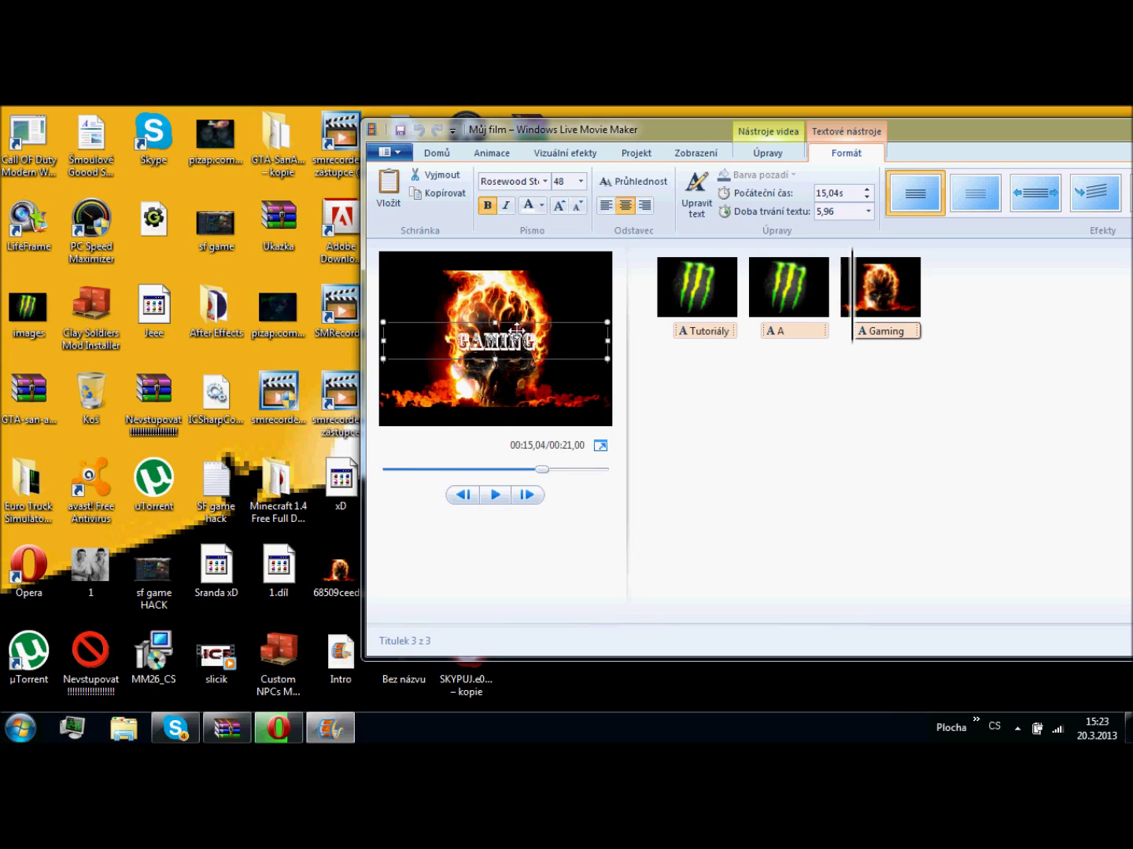
pyautogui.click(540, 285)
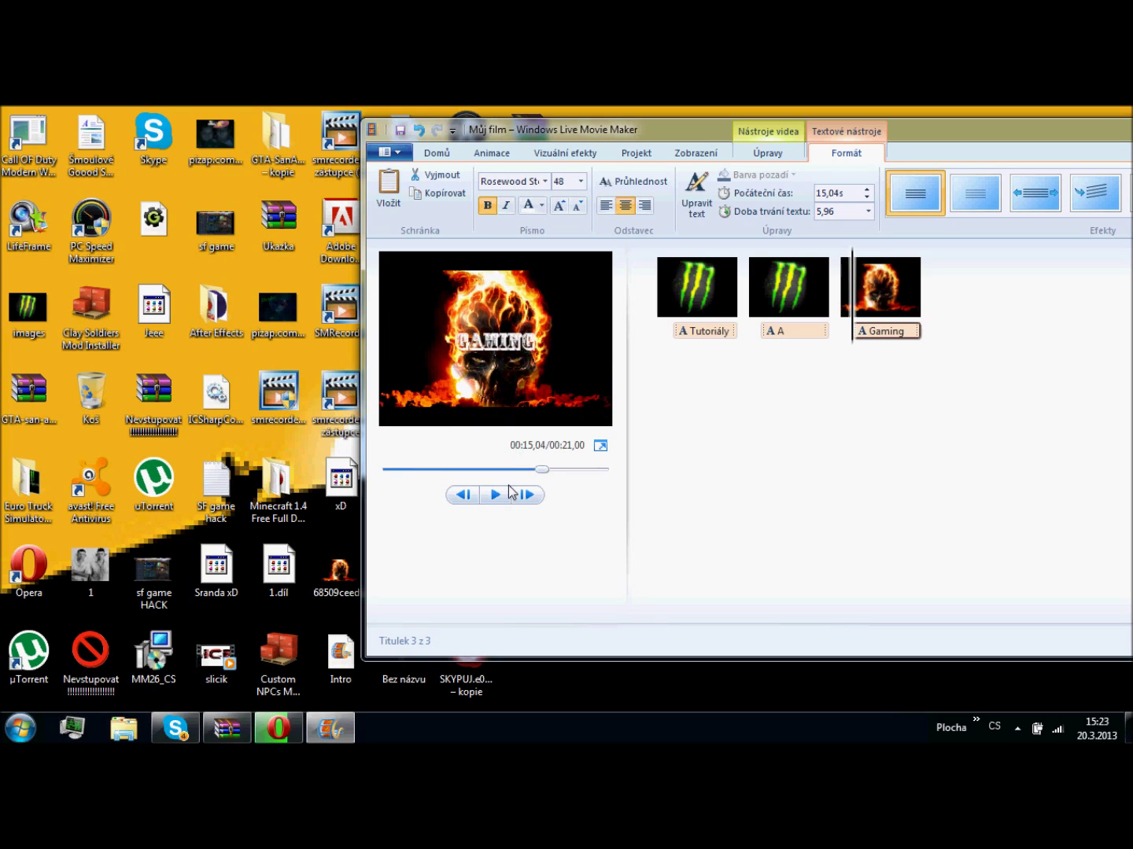
# - Apply the automatic pan and zoom effect to the skull picture and play it back
pyautogui.click(842, 311)
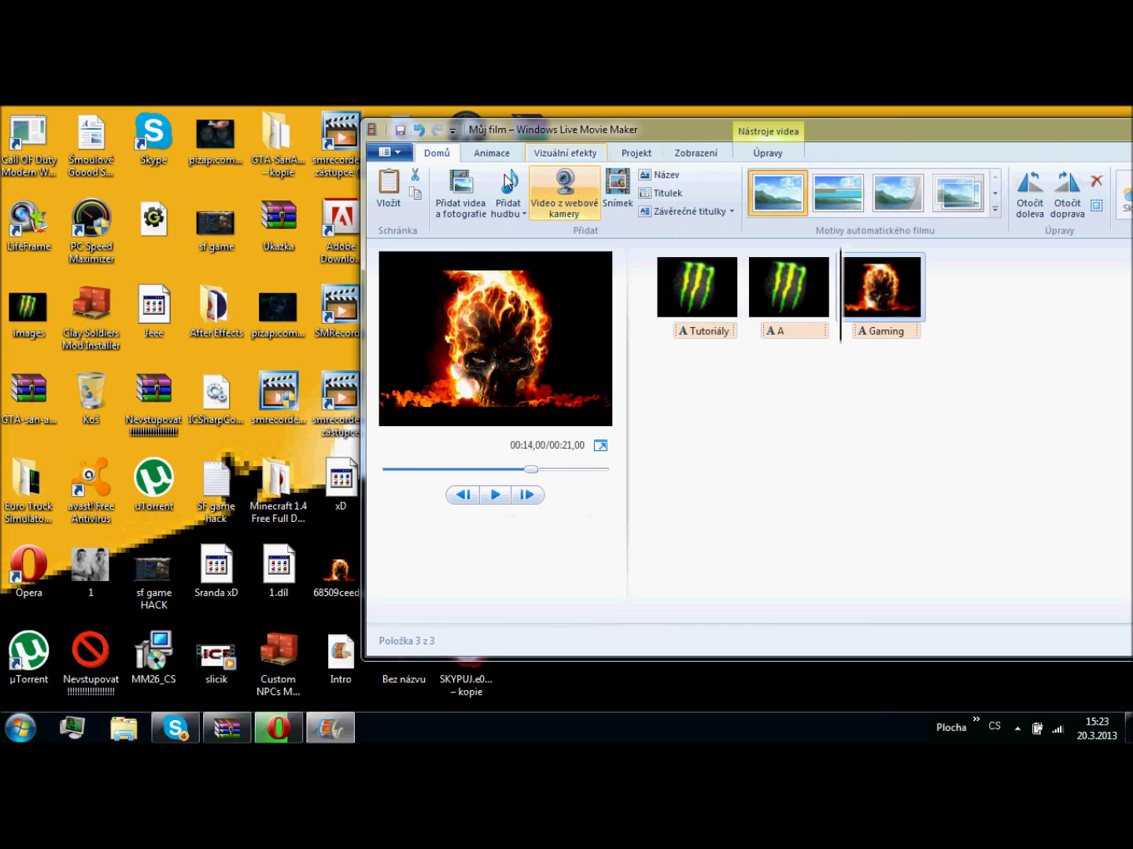
pyautogui.click(492, 154)
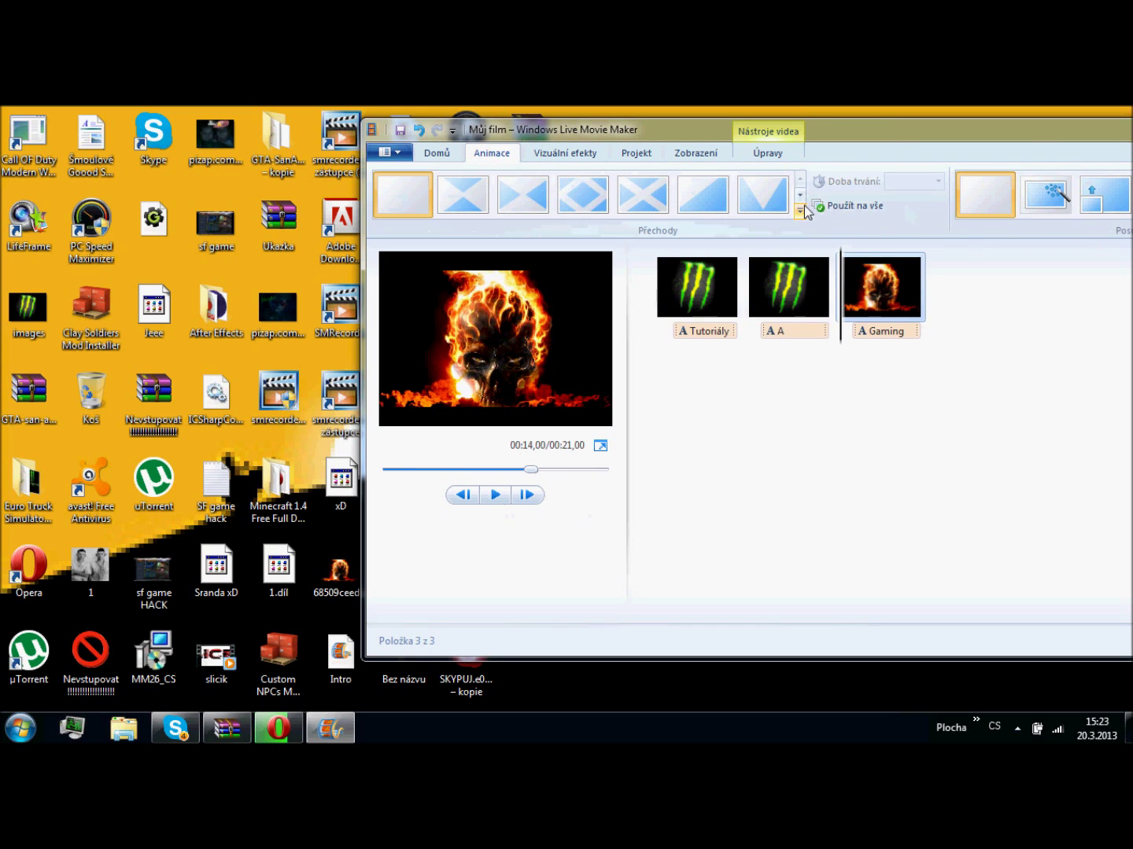
pyautogui.click(800, 197)
pyautogui.click(803, 197)
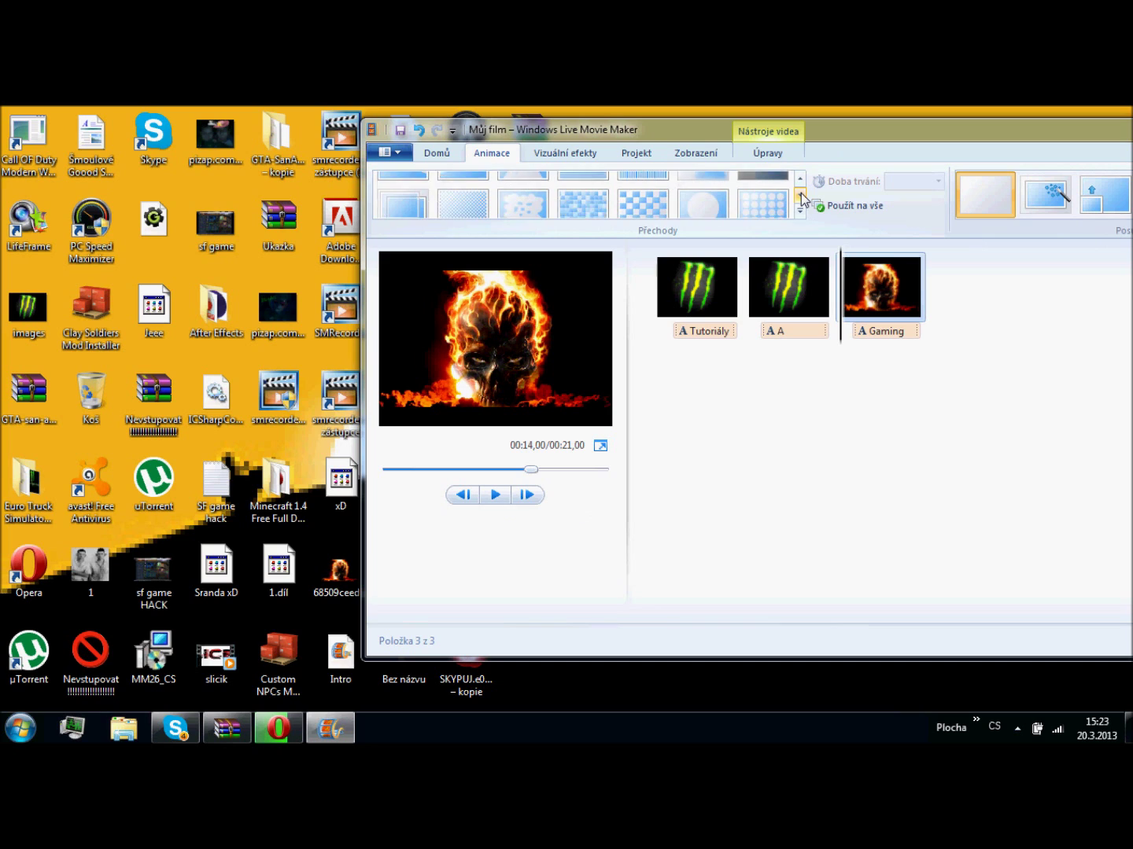
pyautogui.click(1029, 201)
pyautogui.click(497, 495)
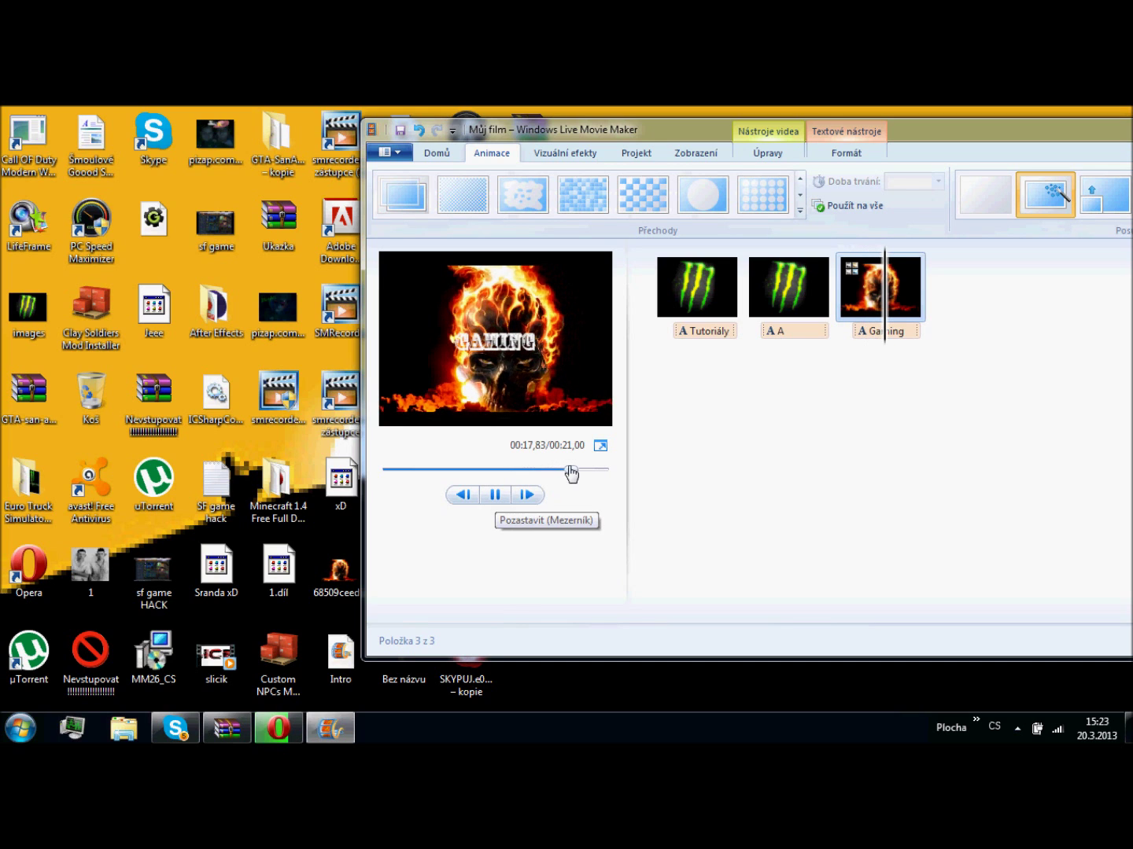
# - Maximize the movie window and examine the available pan and zoom effects for the skull picture
pyautogui.moveTo(1089, 124); pyautogui.dragTo(764, 124)
pyautogui.click(1015, 141)
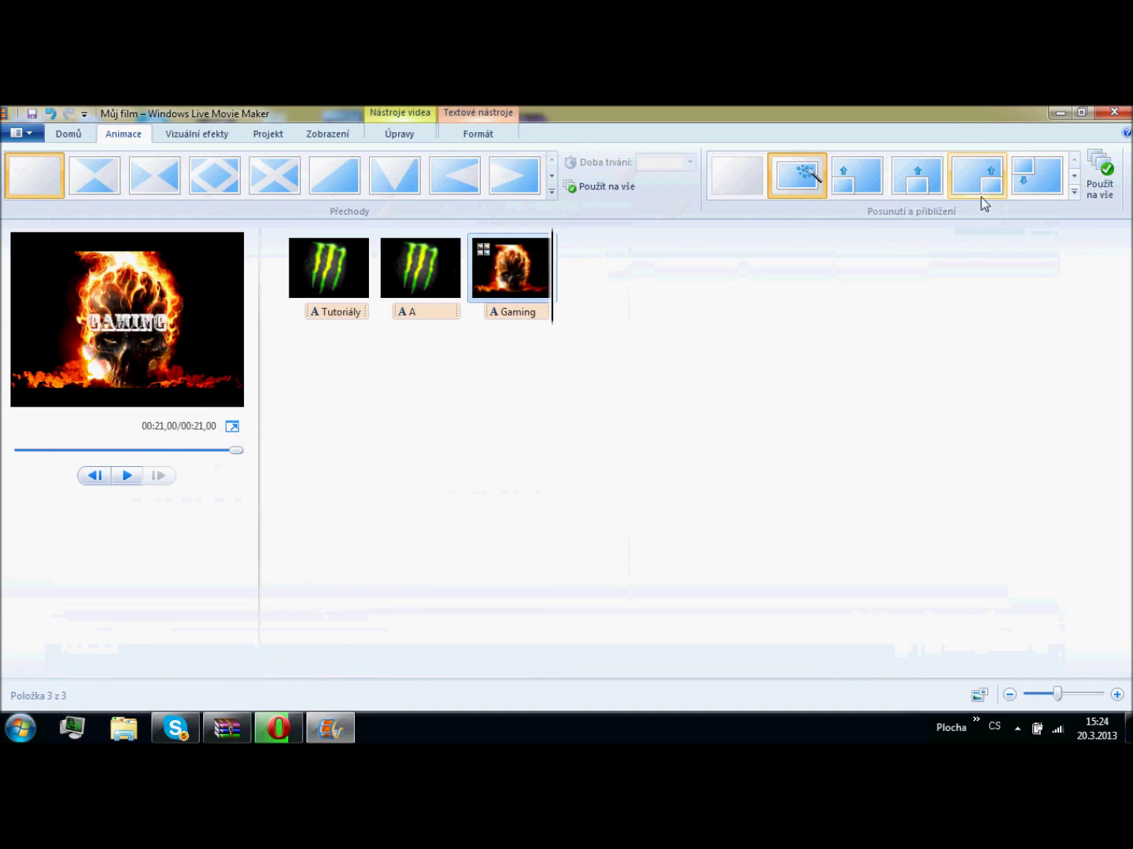
pyautogui.click(1074, 176)
pyautogui.click(1074, 177)
pyautogui.click(1073, 176)
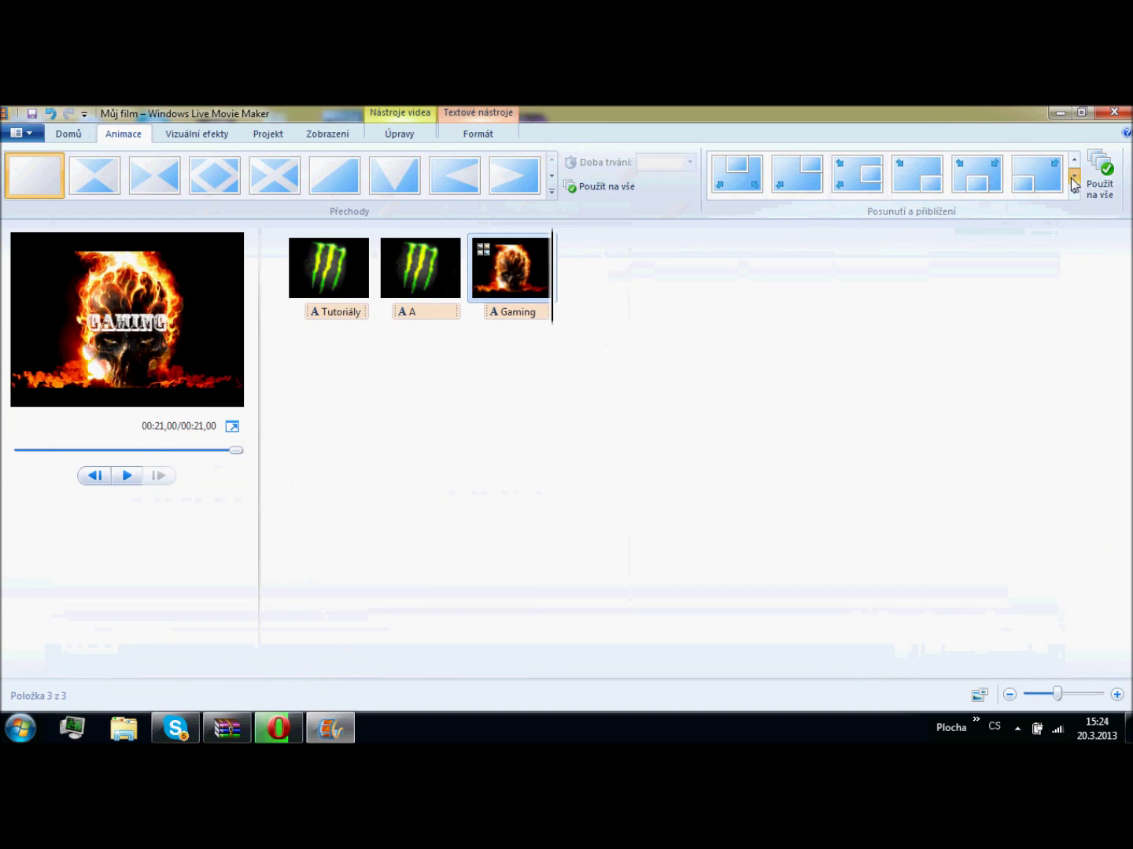
pyautogui.click(1073, 177)
pyautogui.click(1075, 163)
pyautogui.click(1073, 163)
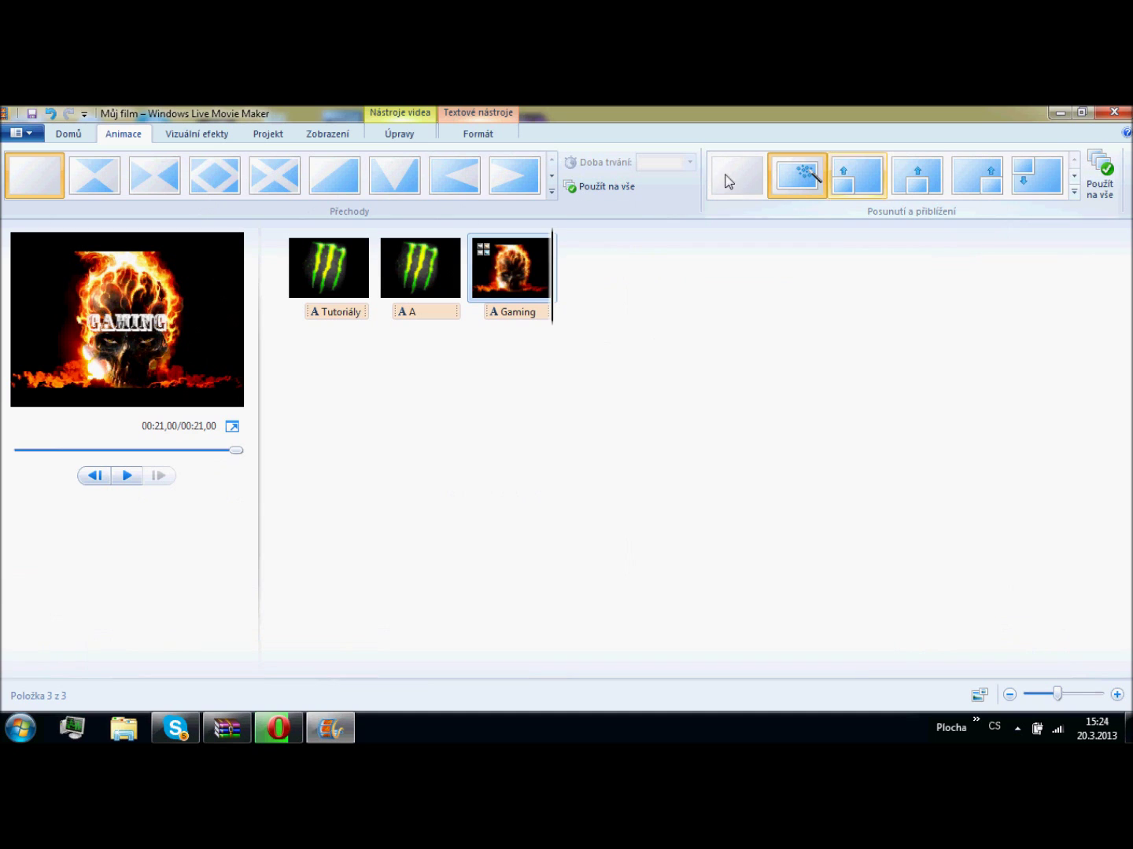
# - Play the movie from about 13 s on the second picture and again from its start, stopping at the second picture
pyautogui.moveTo(555, 307); pyautogui.dragTo(451, 308)
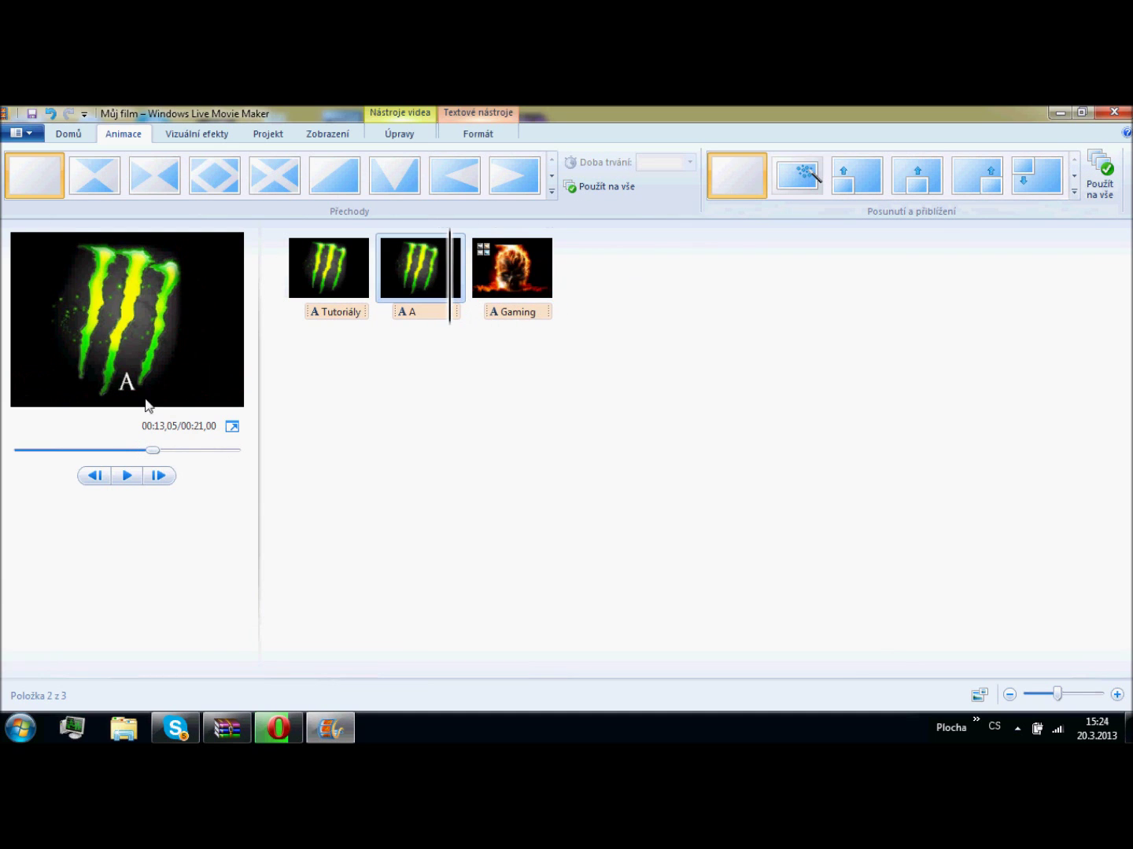
pyautogui.click(130, 478)
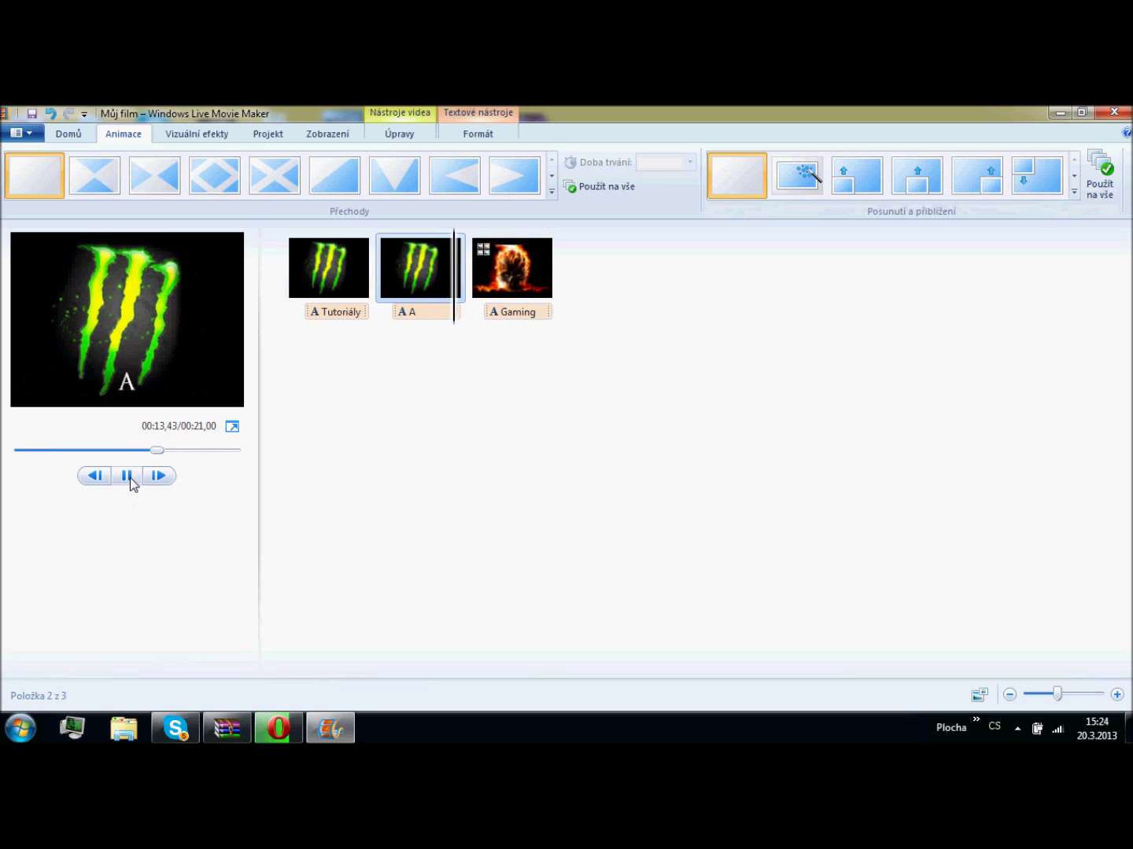
pyautogui.moveTo(180, 449); pyautogui.dragTo(38, 453)
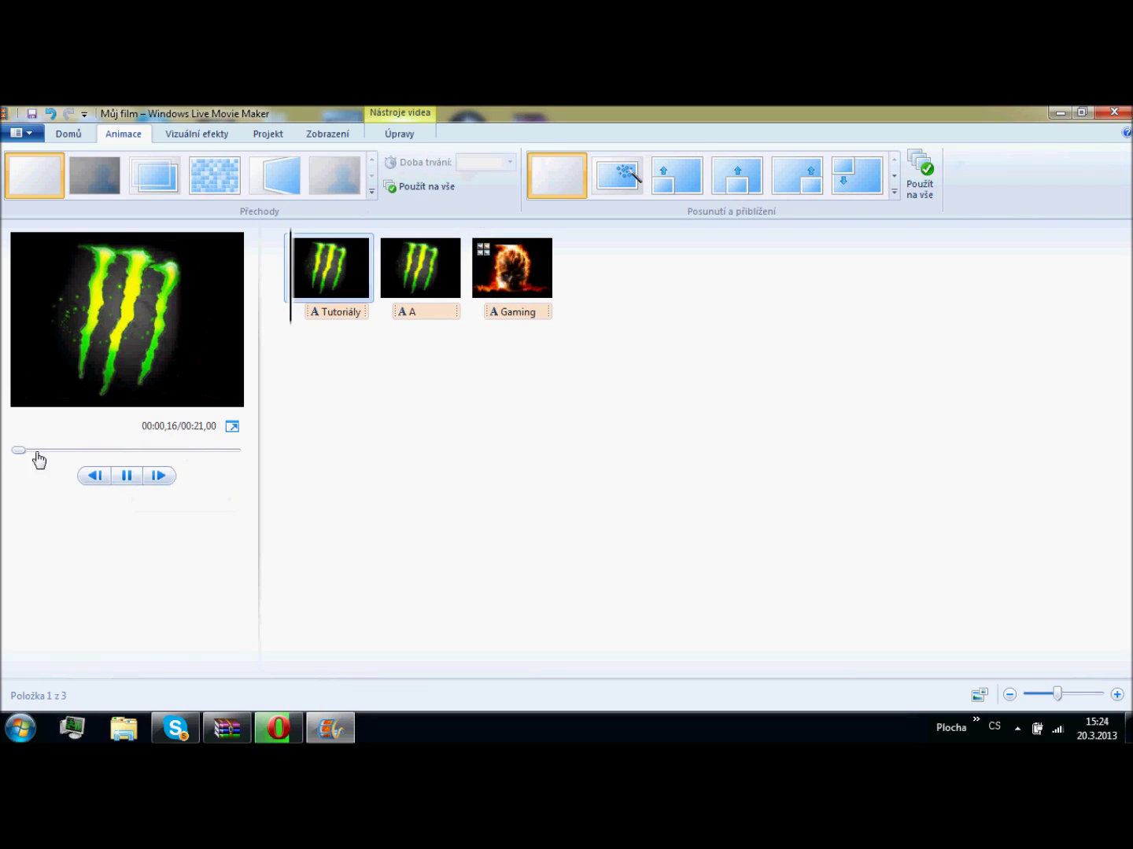
pyautogui.click(128, 476)
pyautogui.click(516, 180)
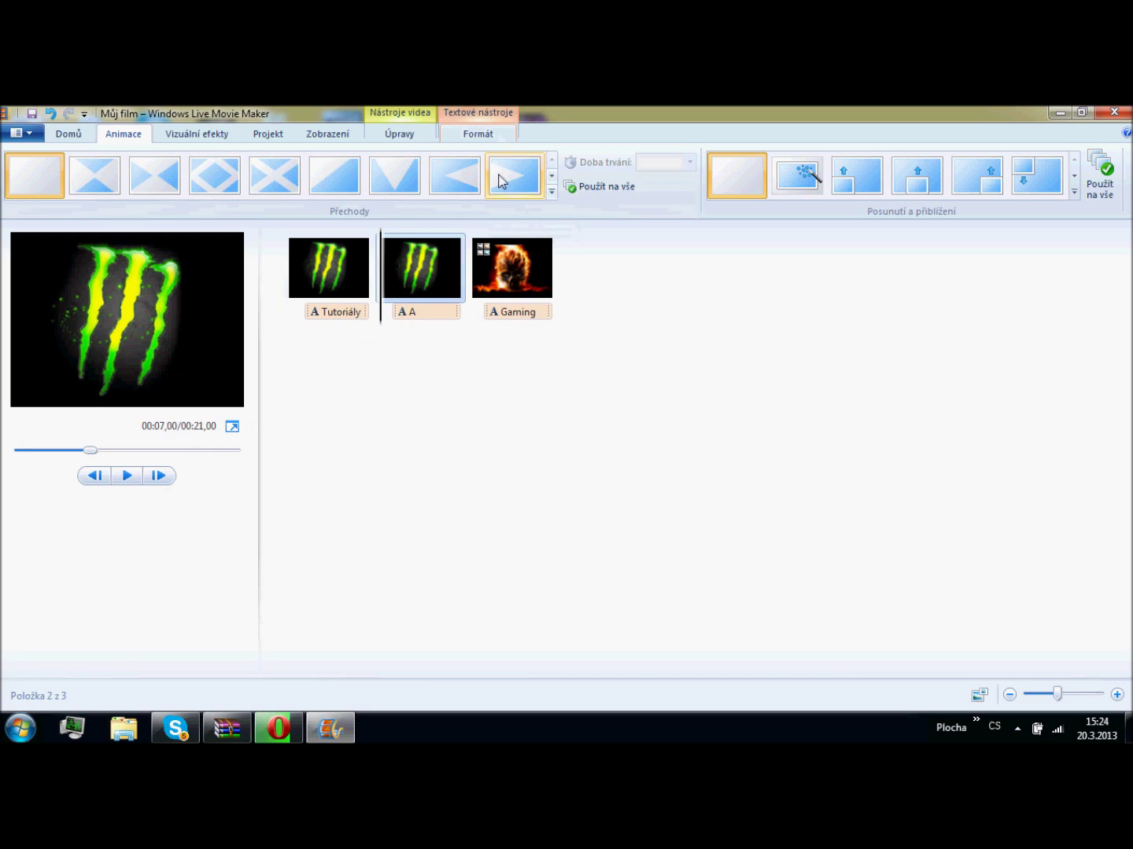
# - Apply the light blurred-image transition to the start of the first picture and play the movie from the beginning
pyautogui.moveTo(89, 450); pyautogui.dragTo(17, 449)
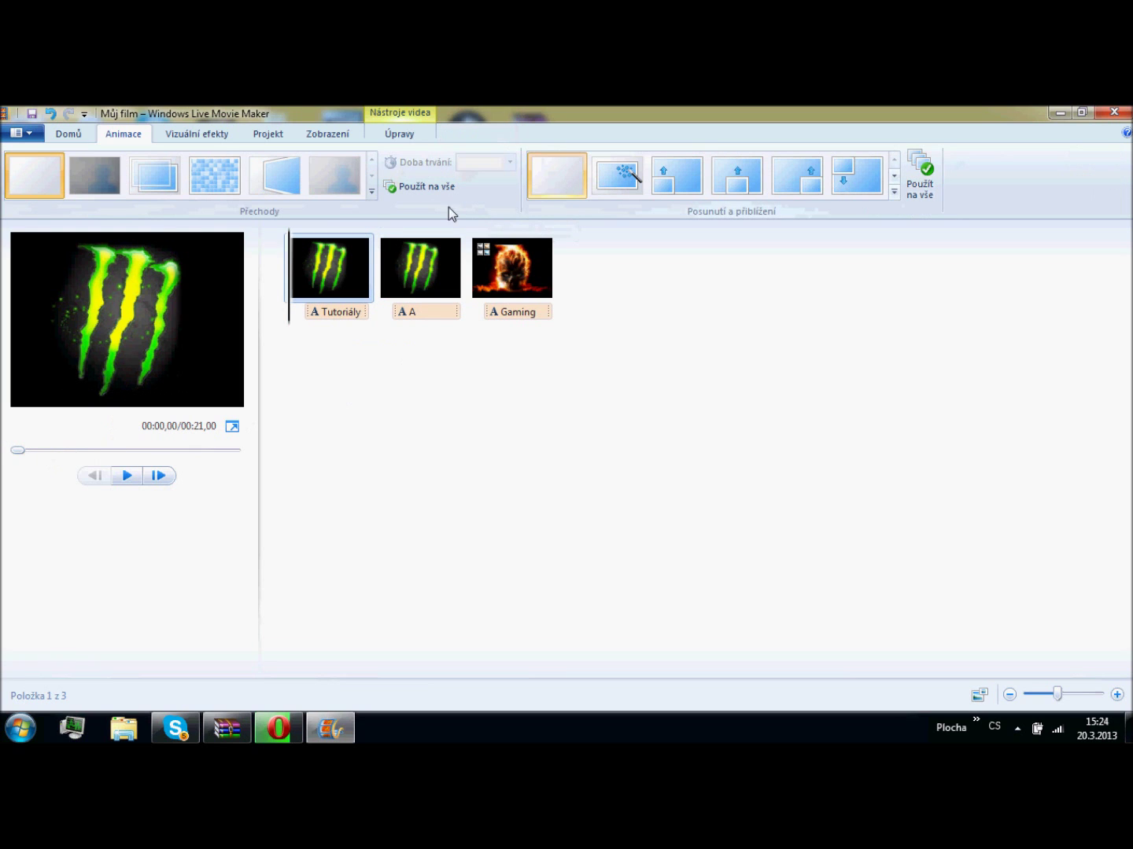
pyautogui.click(338, 187)
pyautogui.click(127, 478)
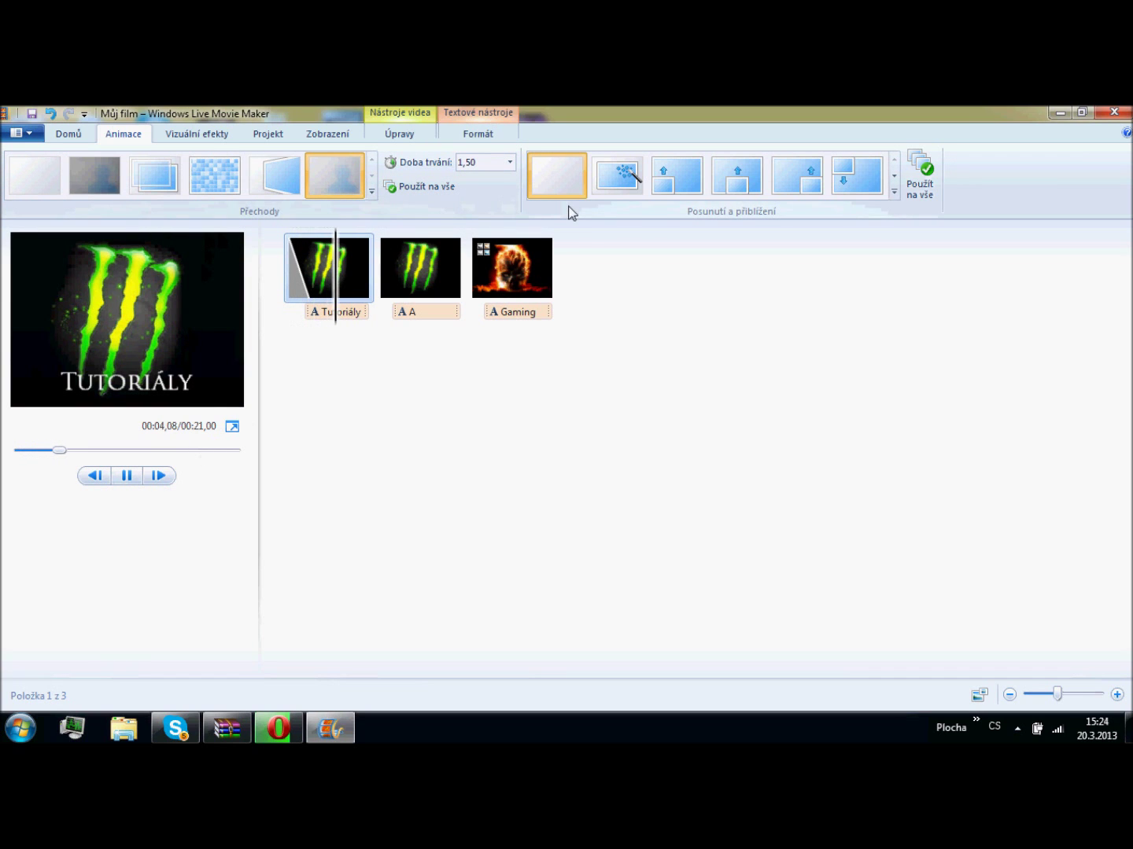
# - Replay the movie from the start, skip to the "Gaming" picture and view it in full screen
pyautogui.click(796, 409)
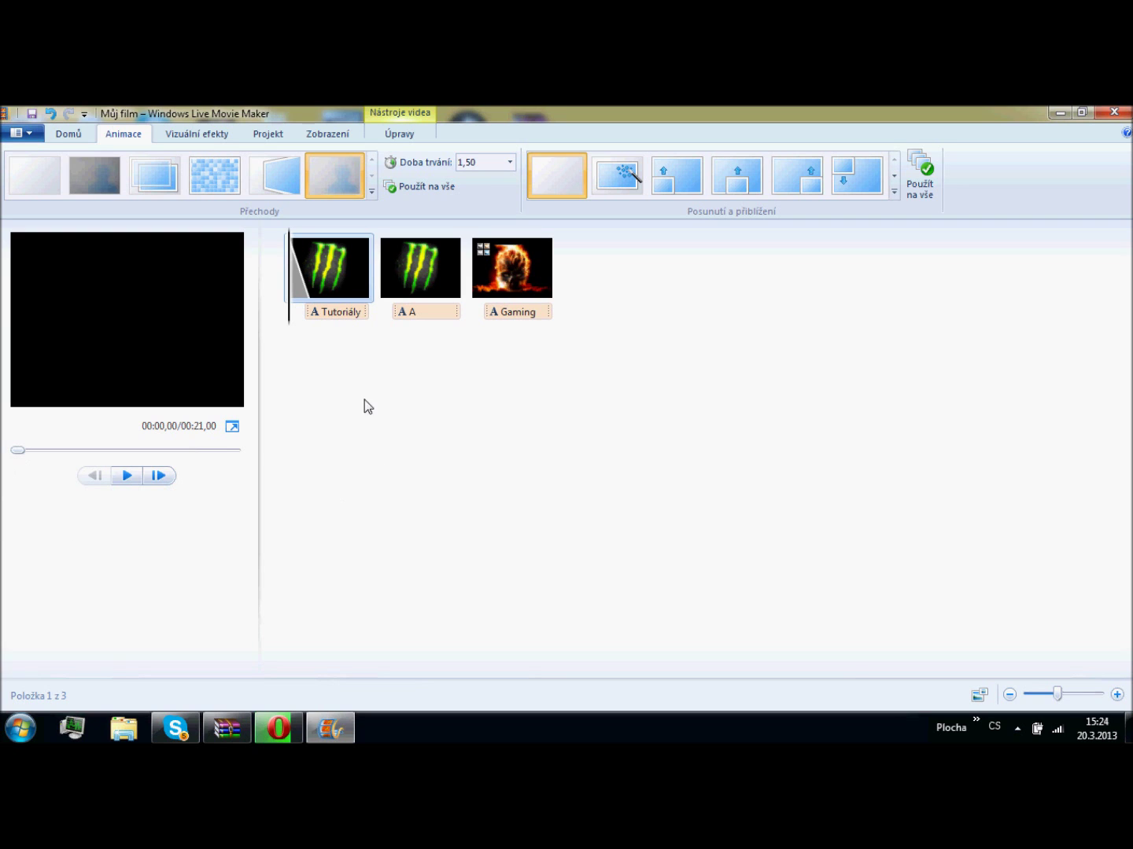
pyautogui.click(128, 475)
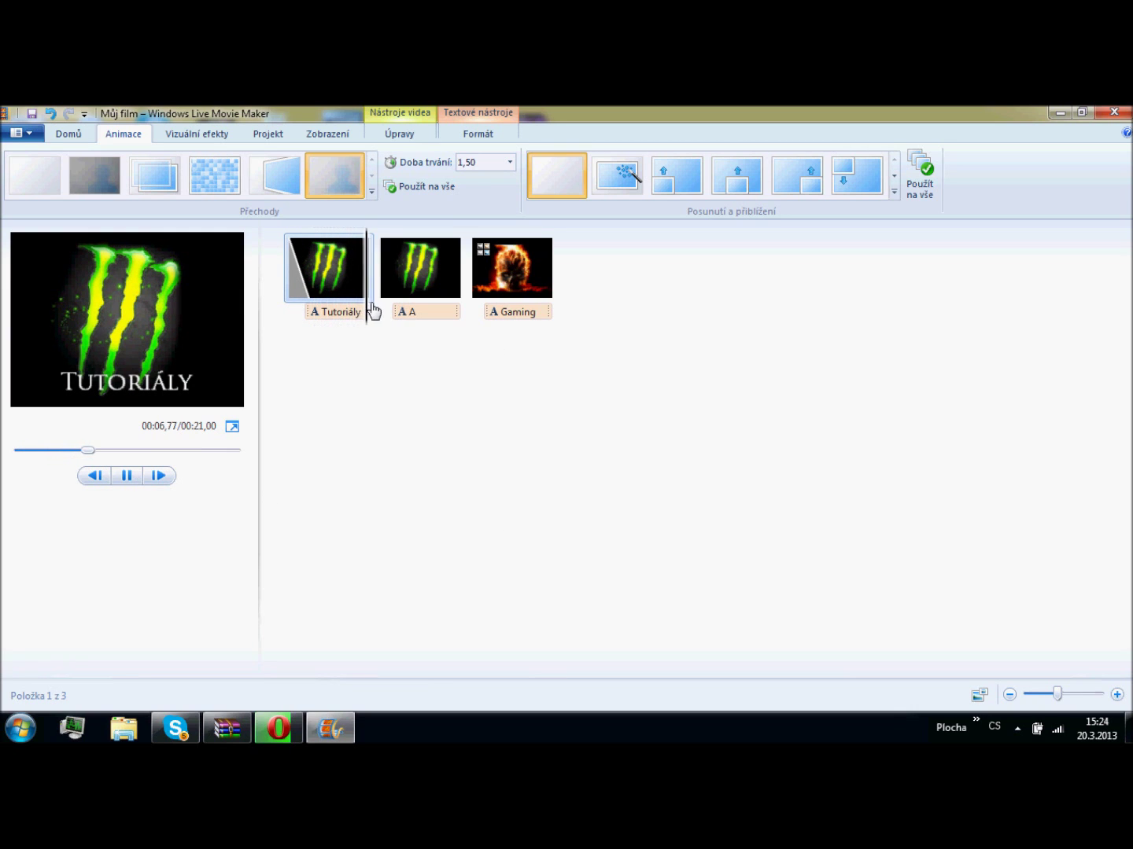
pyautogui.click(475, 311)
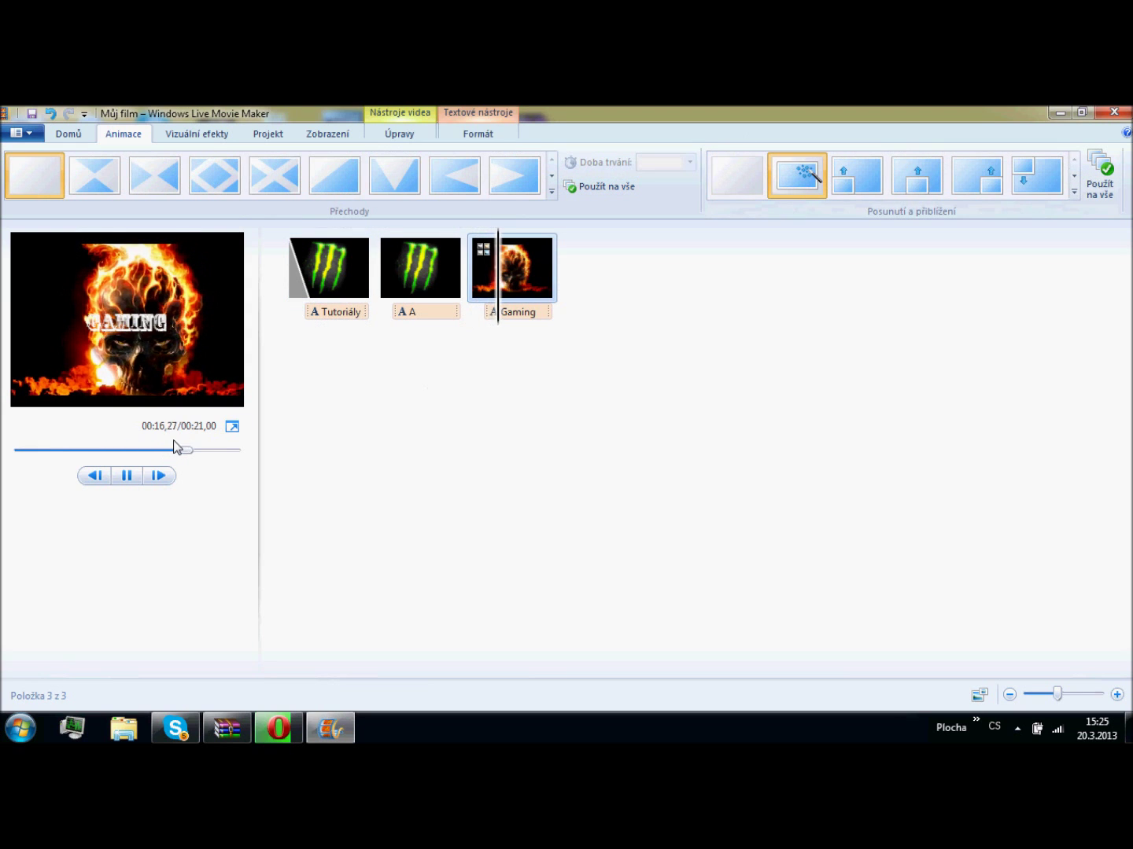
pyautogui.click(232, 426)
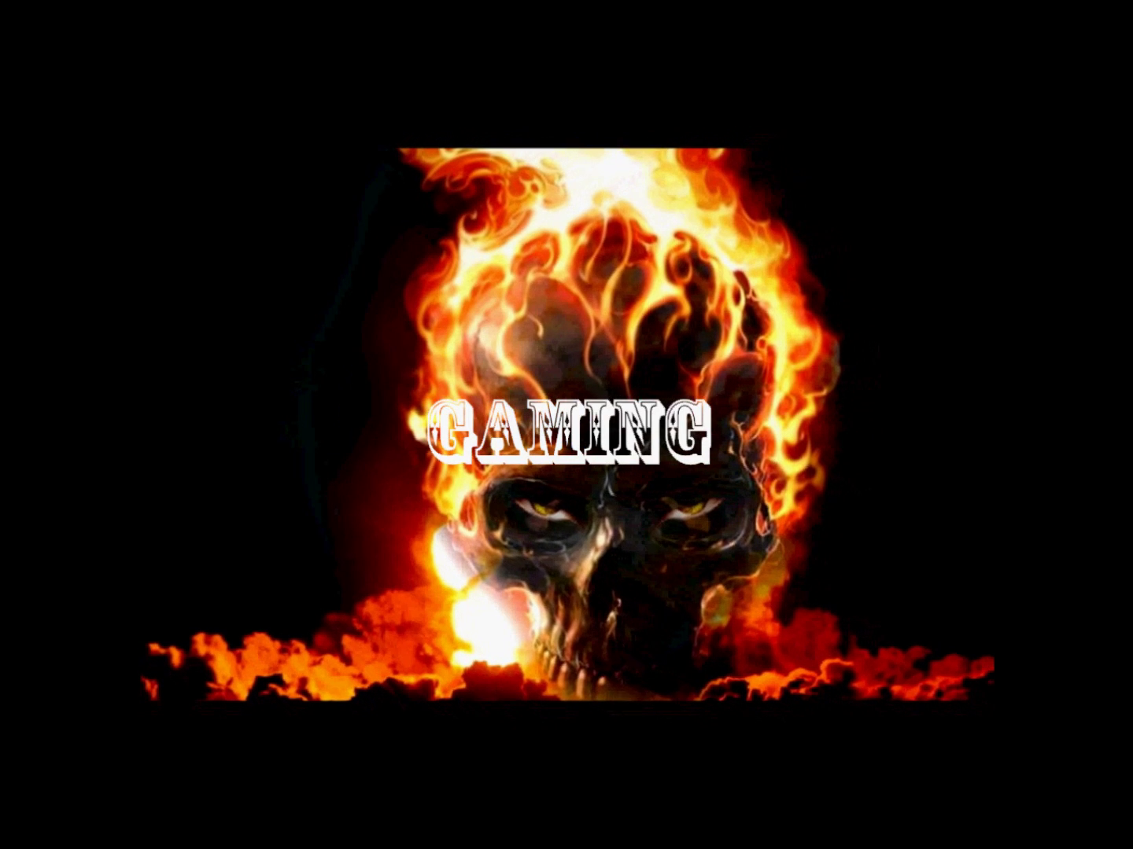
pyautogui.press('Escape')
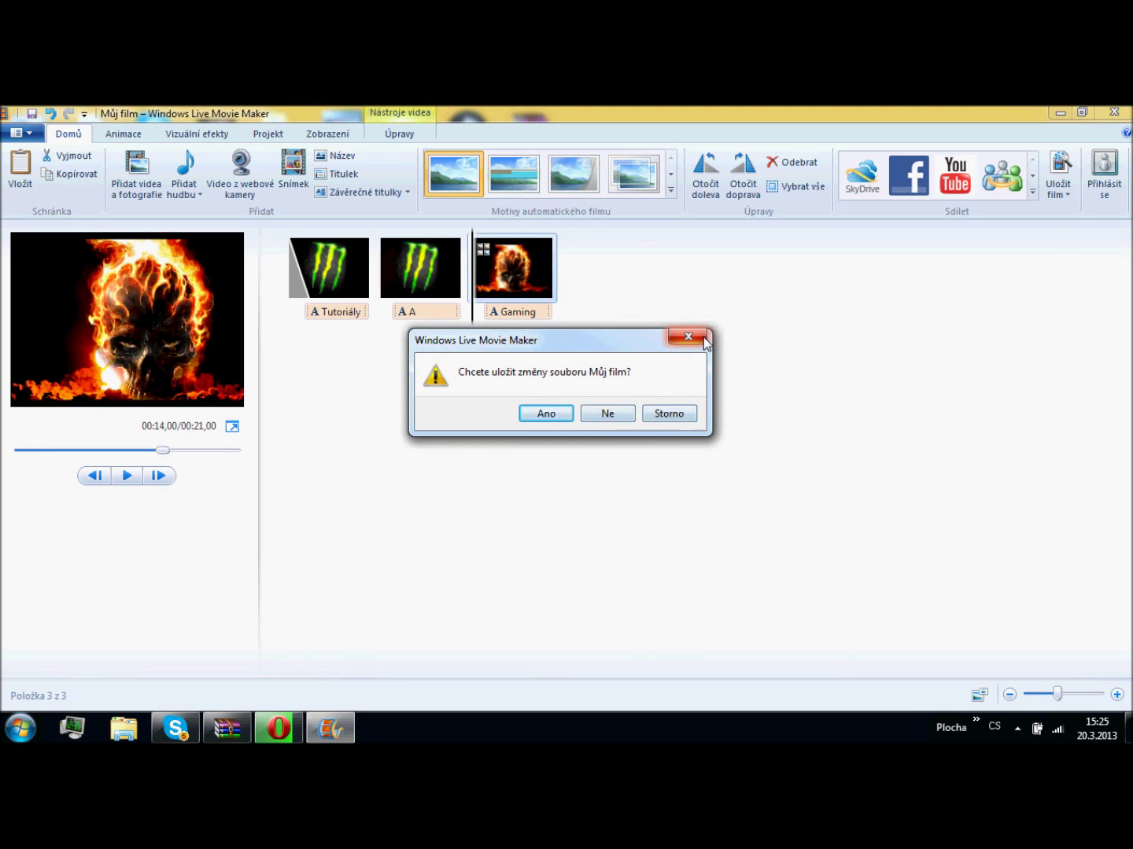
# - Close the movie without saving the changes and open the finished Intro project from the desktop
pyautogui.click(610, 413)
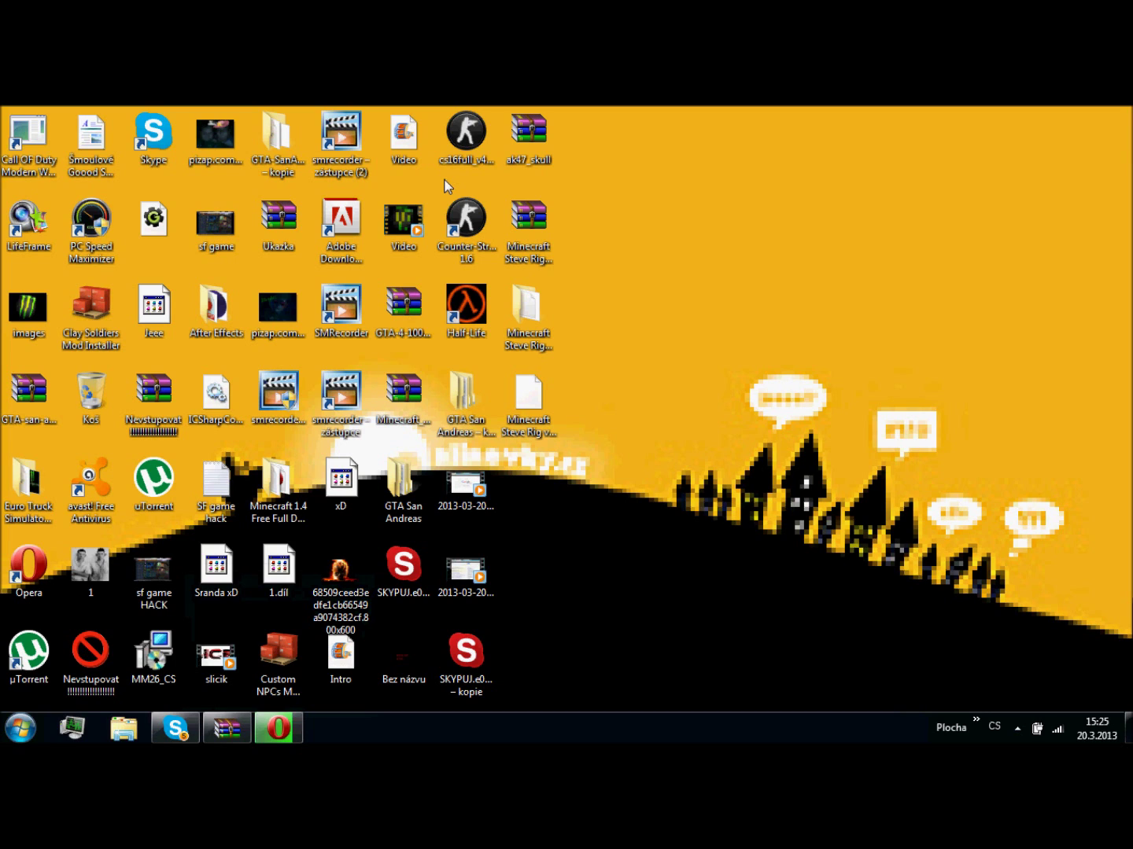
pyautogui.doubleClick(339, 661)
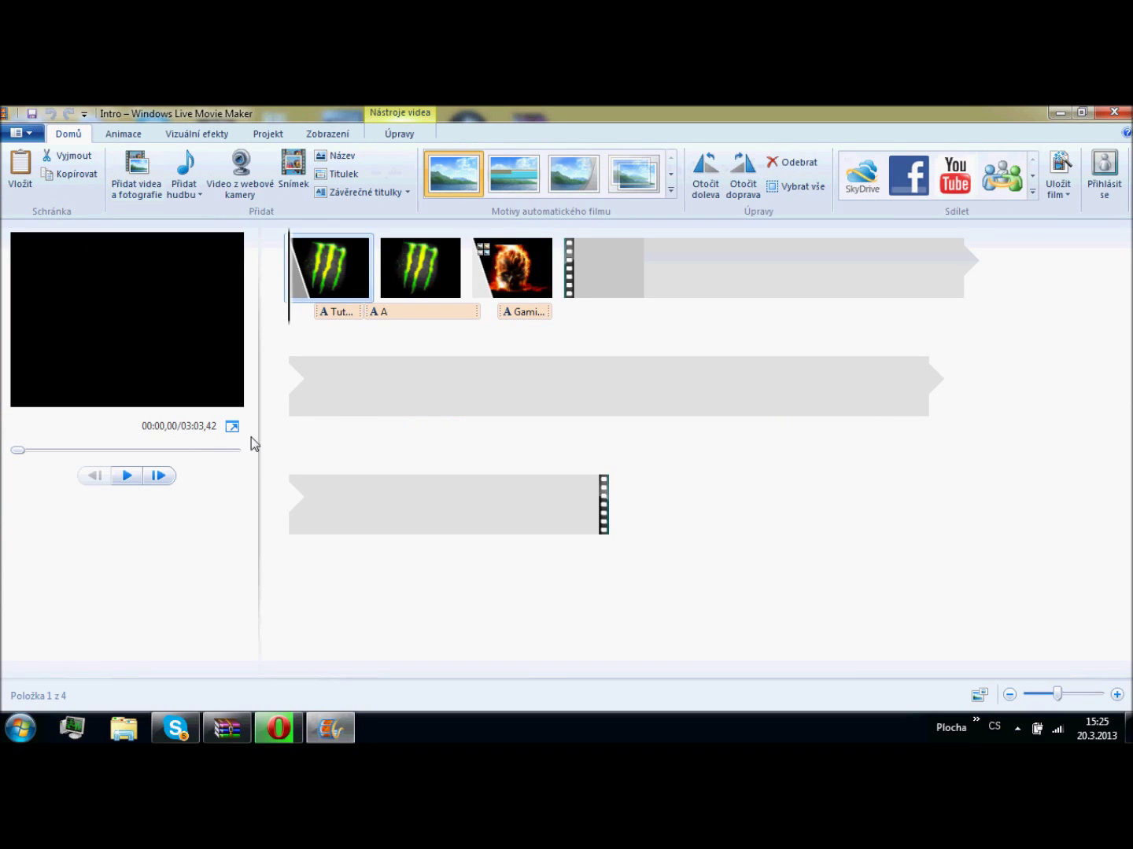
# - Watch the Intro project in full screen, play a little of its video clip and close the project
pyautogui.click(231, 427)
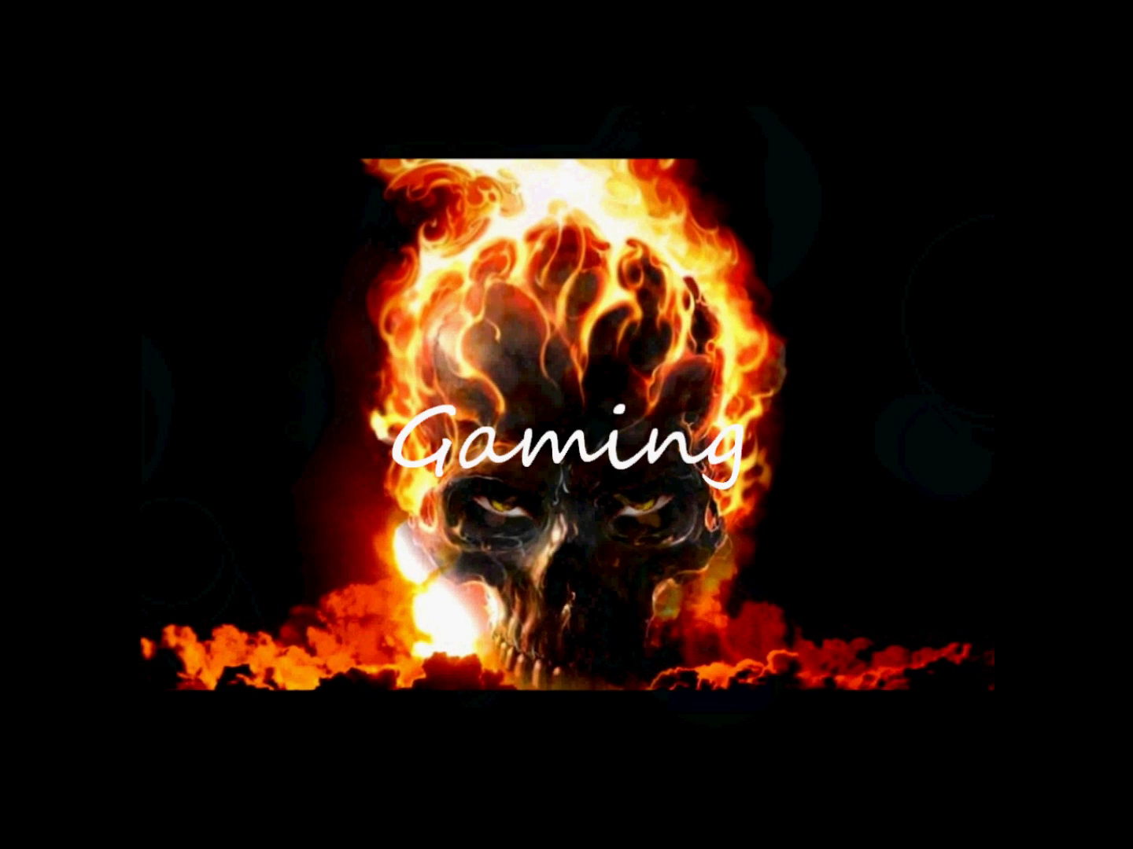
pyautogui.moveTo(580, 532)
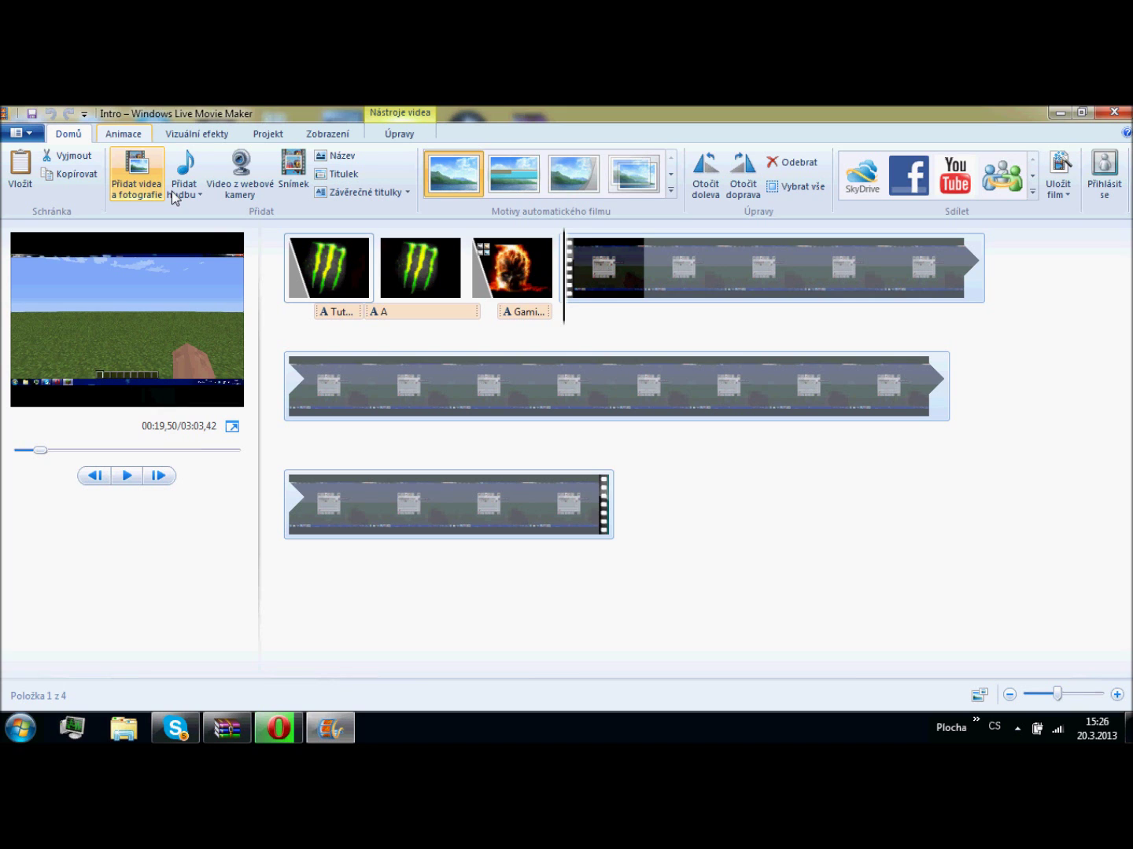
pyautogui.click(123, 478)
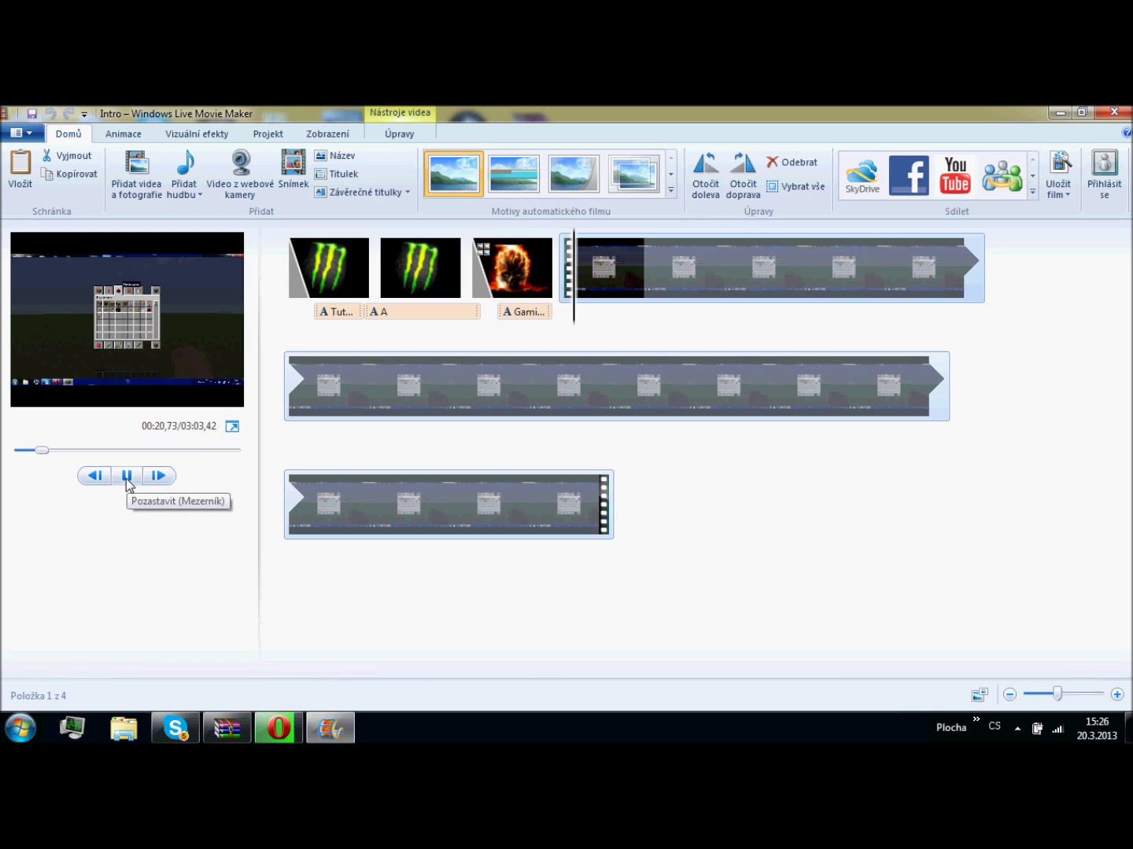
pyautogui.click(124, 478)
pyautogui.click(1114, 113)
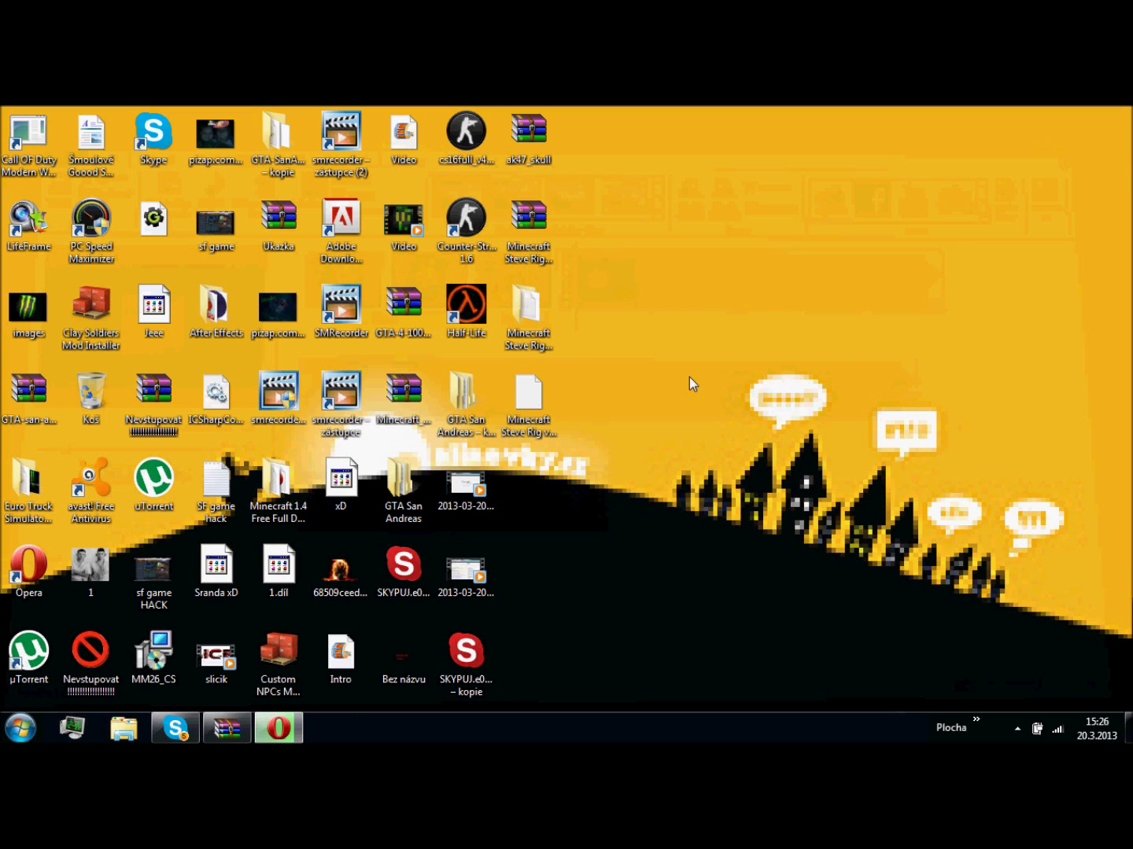